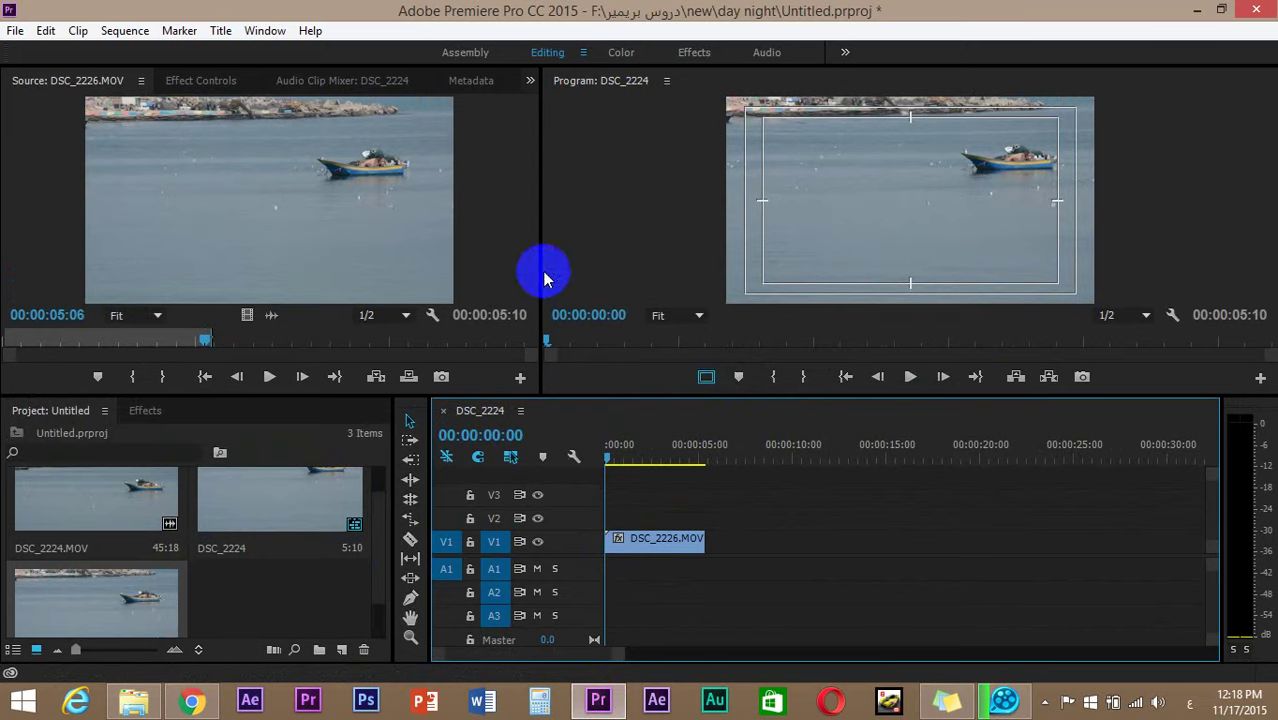
- Move the playhead to 00:00:01:16 and apply the Color Balance video effect to the DSC_2226.MOV clip on V1
{"action": "left_click_drag", "start_coordinate": [540, 270], "coordinate": [502, 280]}
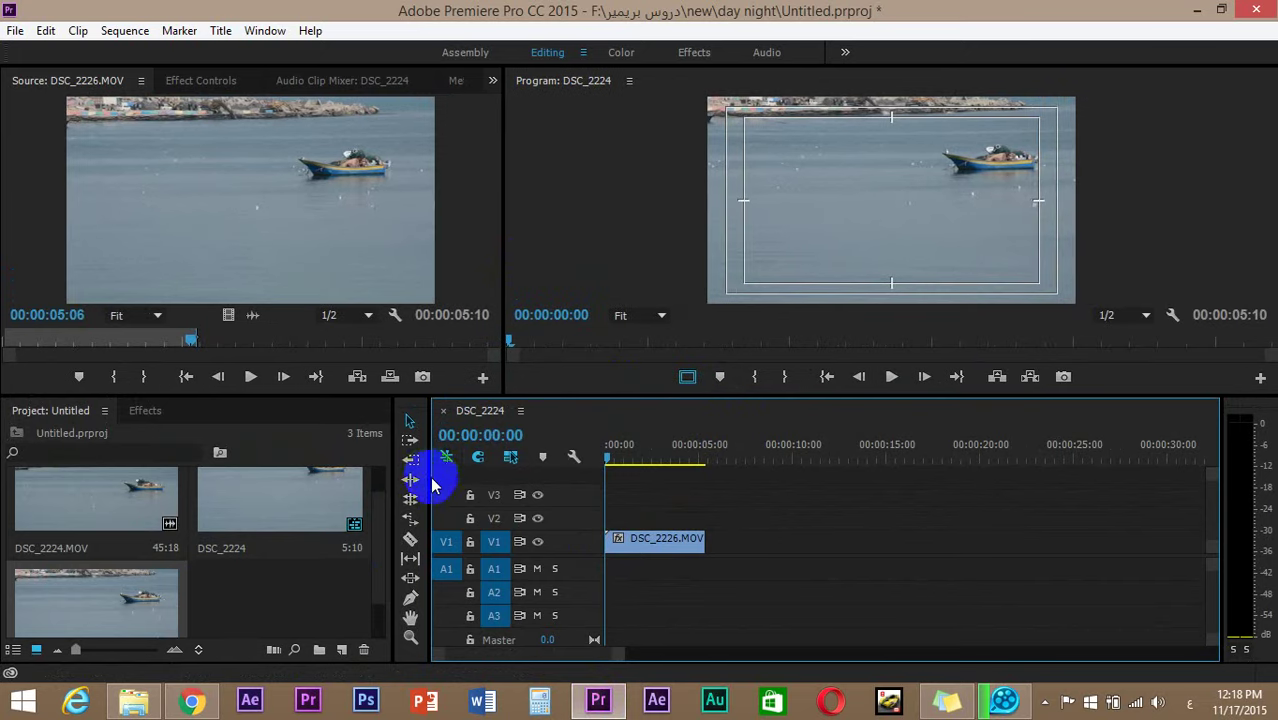
{"action": "left_click", "coordinate": [147, 411]}
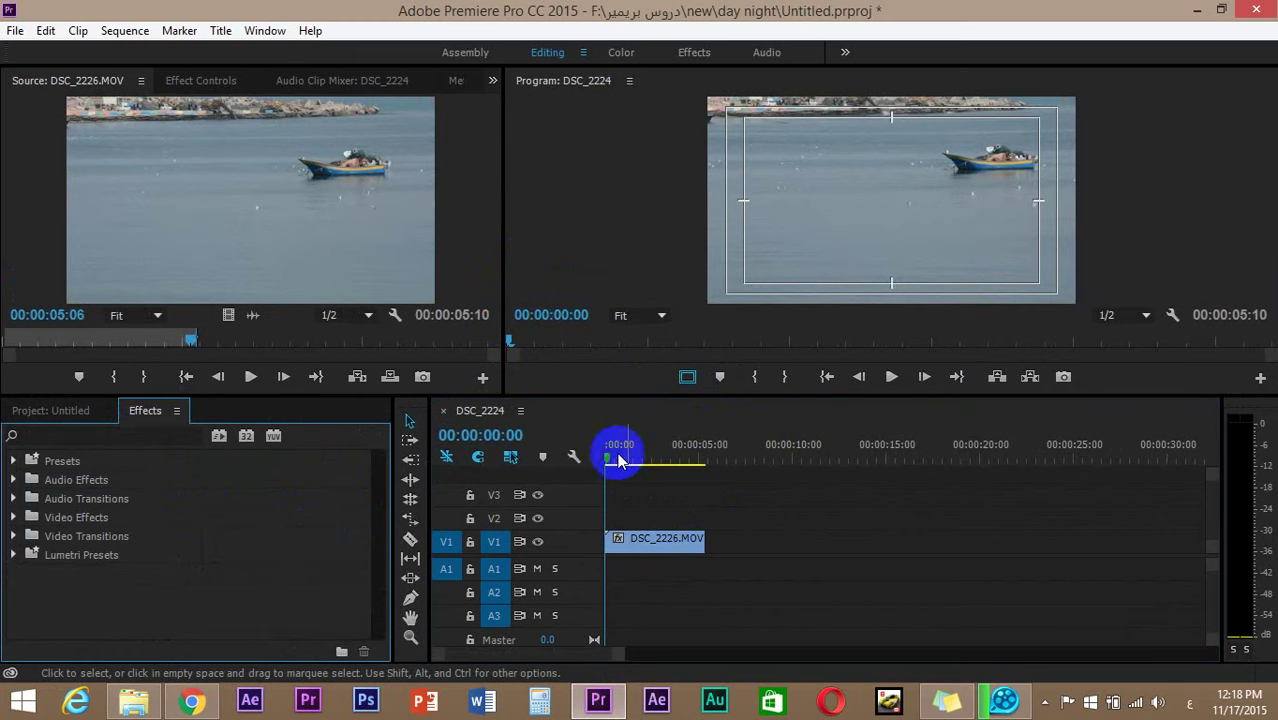
{"action": "left_click_drag", "start_coordinate": [612, 456], "coordinate": [639, 523]}
{"action": "left_click", "coordinate": [648, 545]}
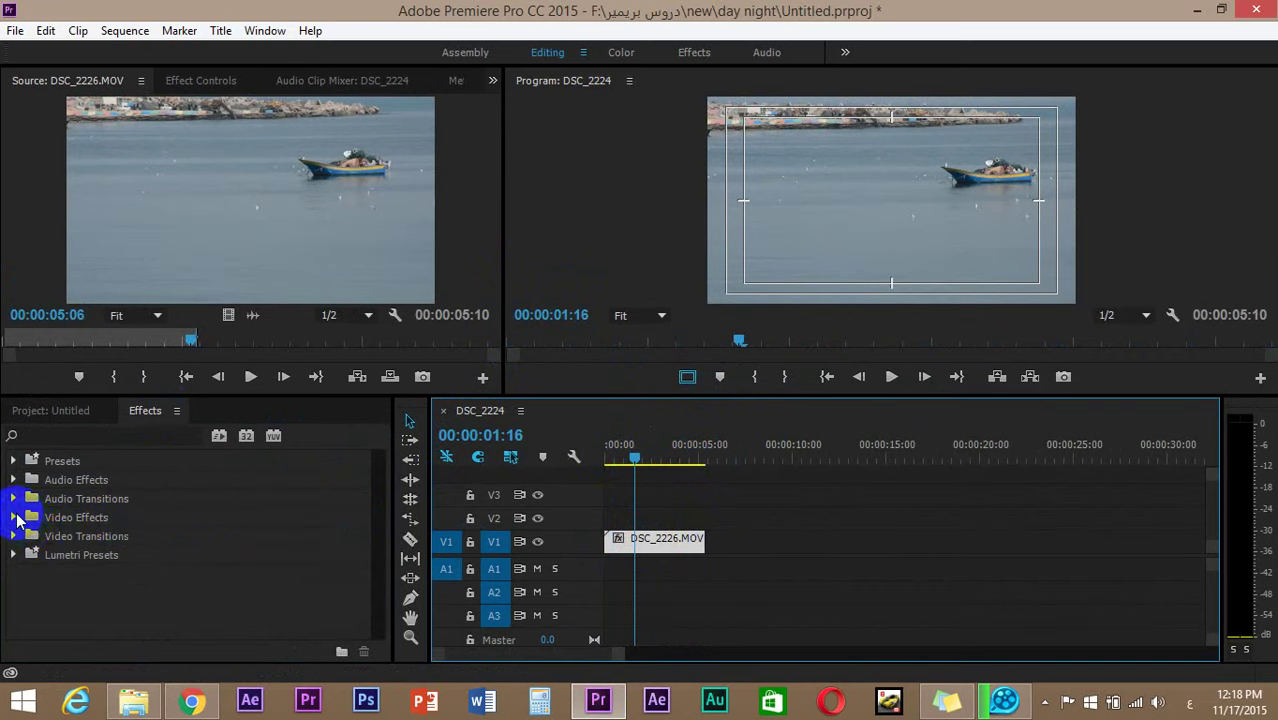
{"action": "left_click", "coordinate": [14, 517]}
{"action": "scroll", "coordinate": [220, 570], "scroll_direction": "down", "scroll_amount": 1}
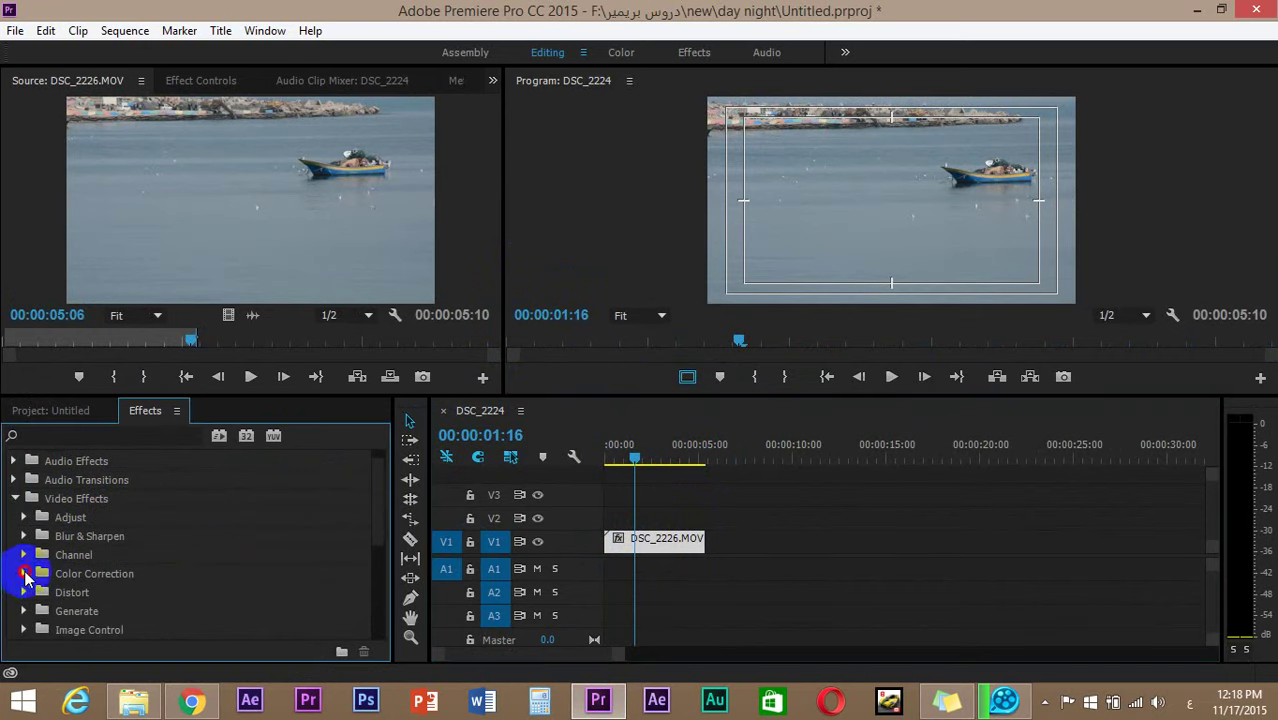
{"action": "left_click", "coordinate": [25, 575]}
{"action": "scroll", "coordinate": [177, 576], "scroll_direction": "down", "scroll_amount": 4}
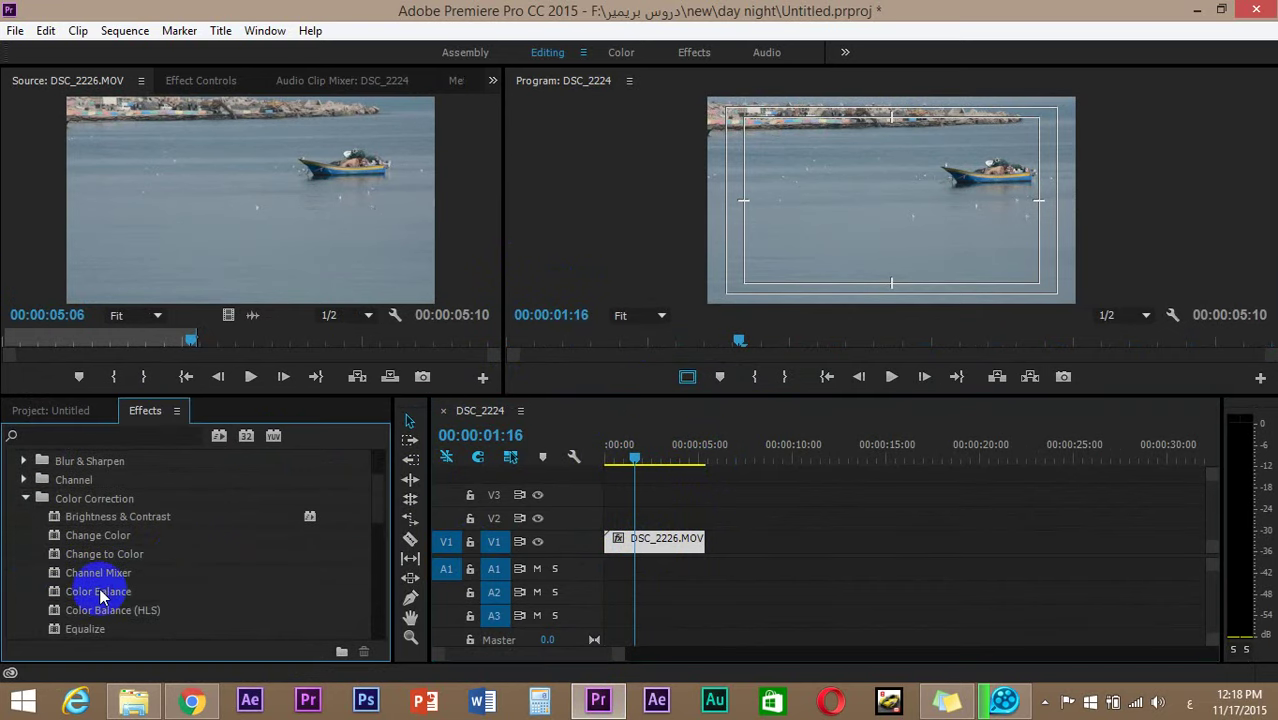
{"action": "left_click", "coordinate": [100, 592]}
{"action": "left_click_drag", "start_coordinate": [115, 595], "coordinate": [622, 543]}
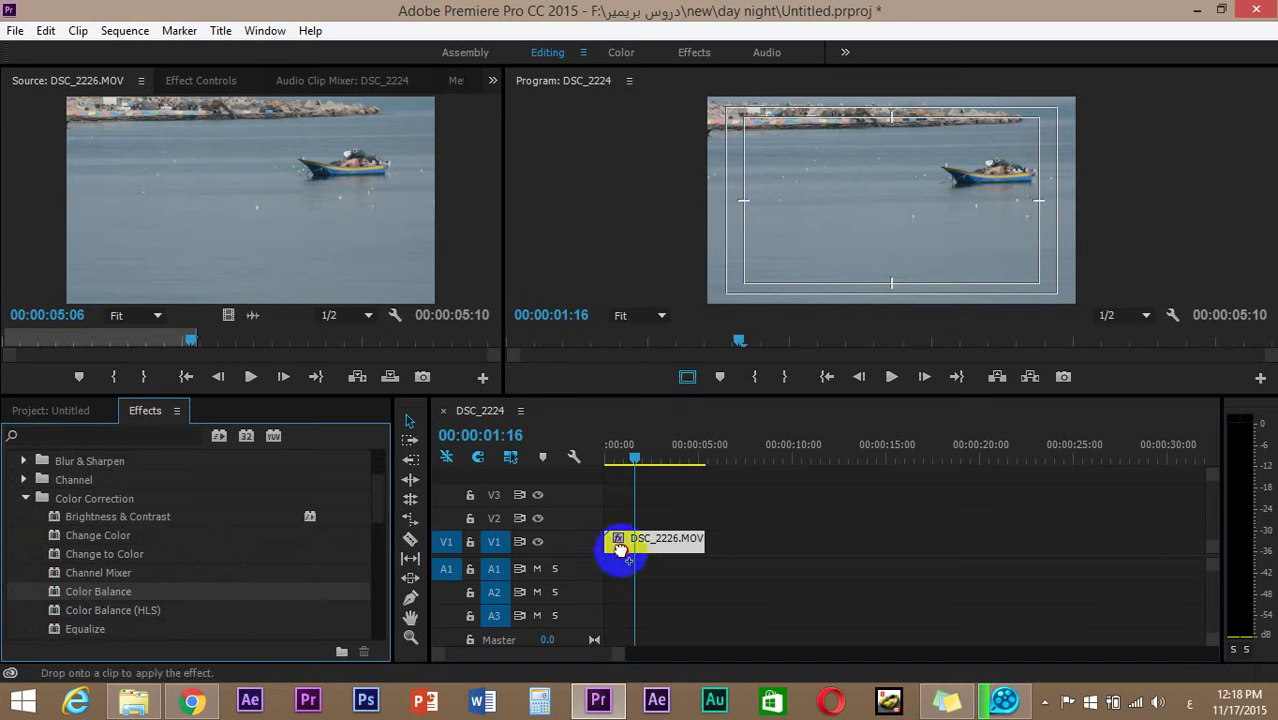
- Set the clip's Color Balance Shadow Red Balance and Shadow Green Balance to -50 each
{"action": "left_click", "coordinate": [197, 82]}
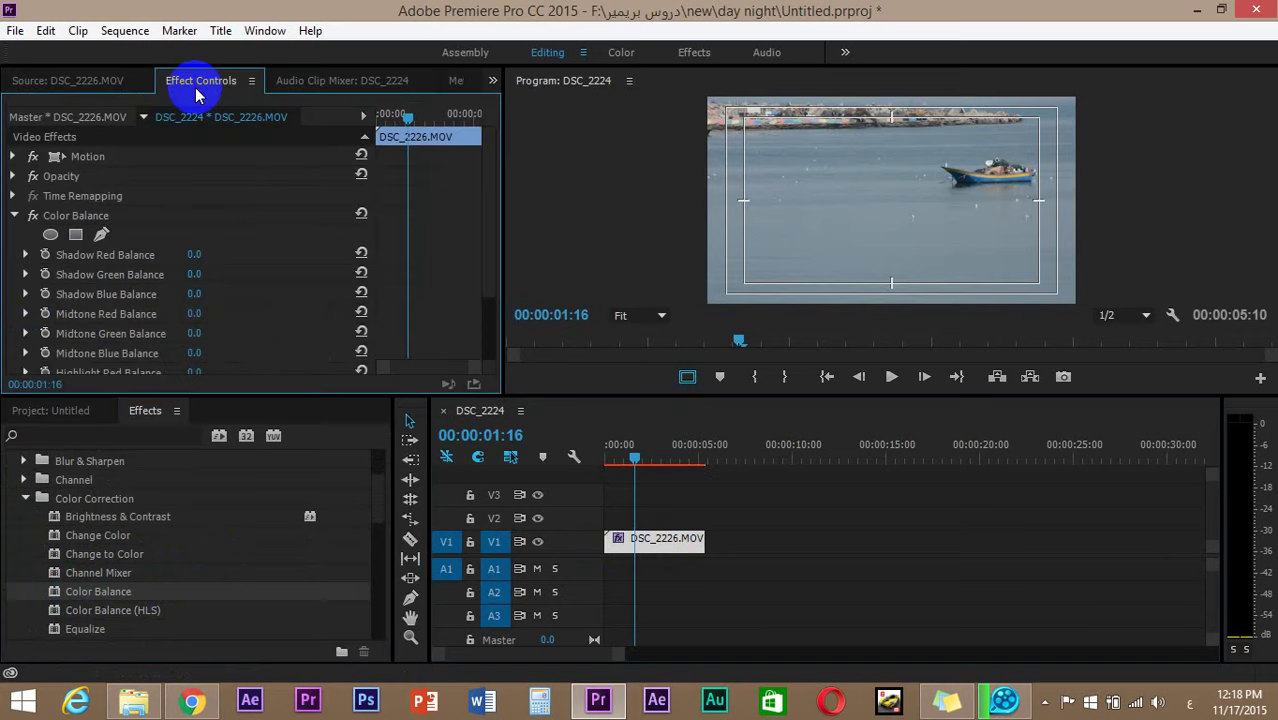
{"action": "scroll", "coordinate": [251, 271], "scroll_direction": "down", "scroll_amount": 1}
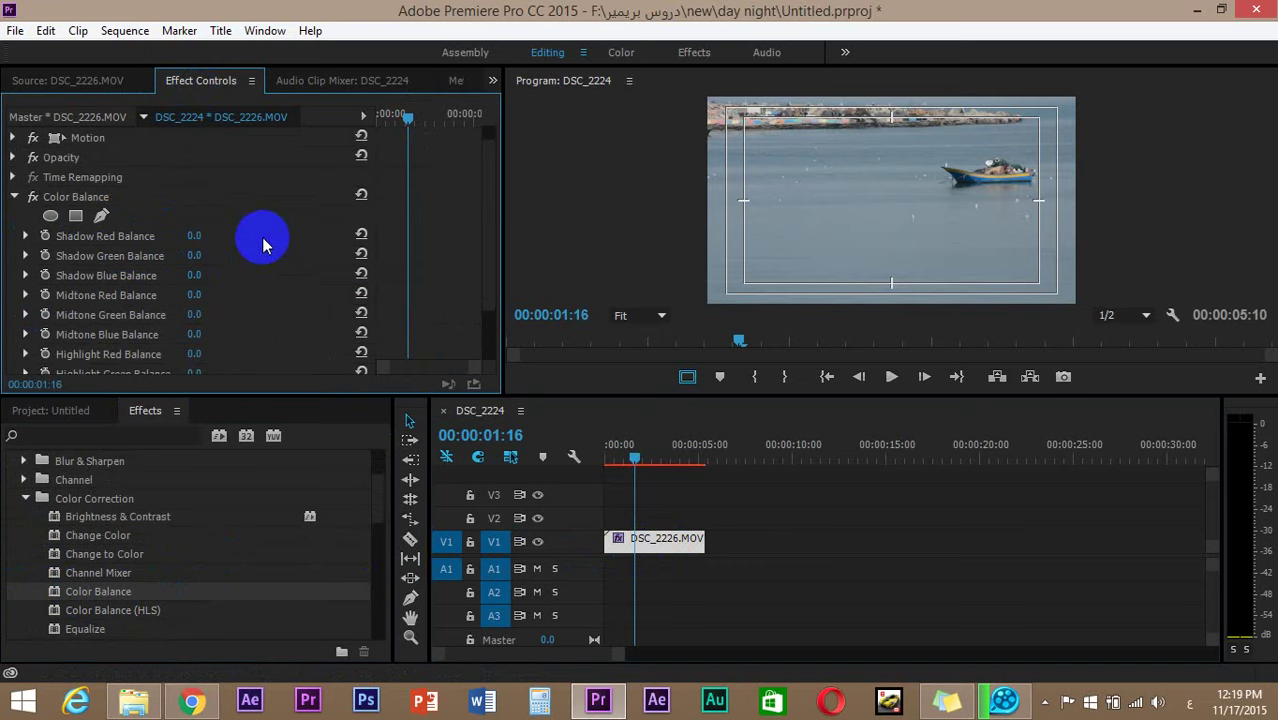
{"action": "scroll", "coordinate": [263, 245], "scroll_direction": "down", "scroll_amount": 1}
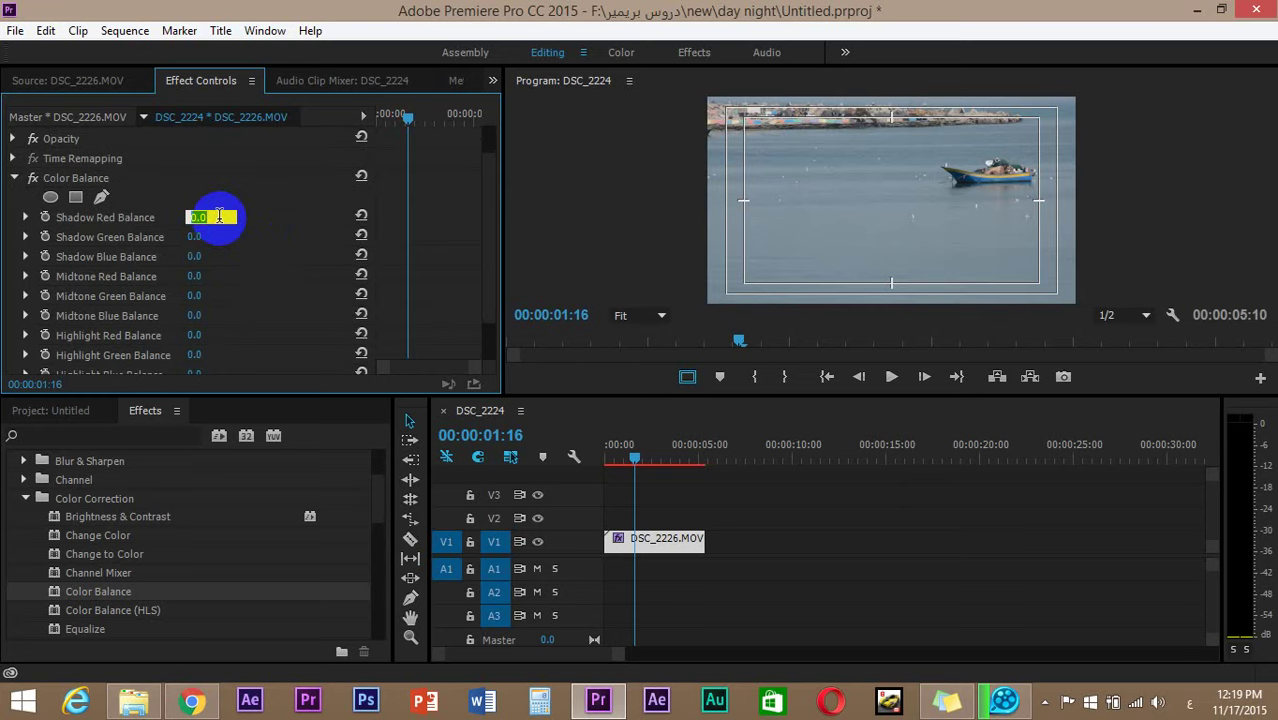
{"action": "type", "text": "0"}
{"action": "key", "text": "Return"}
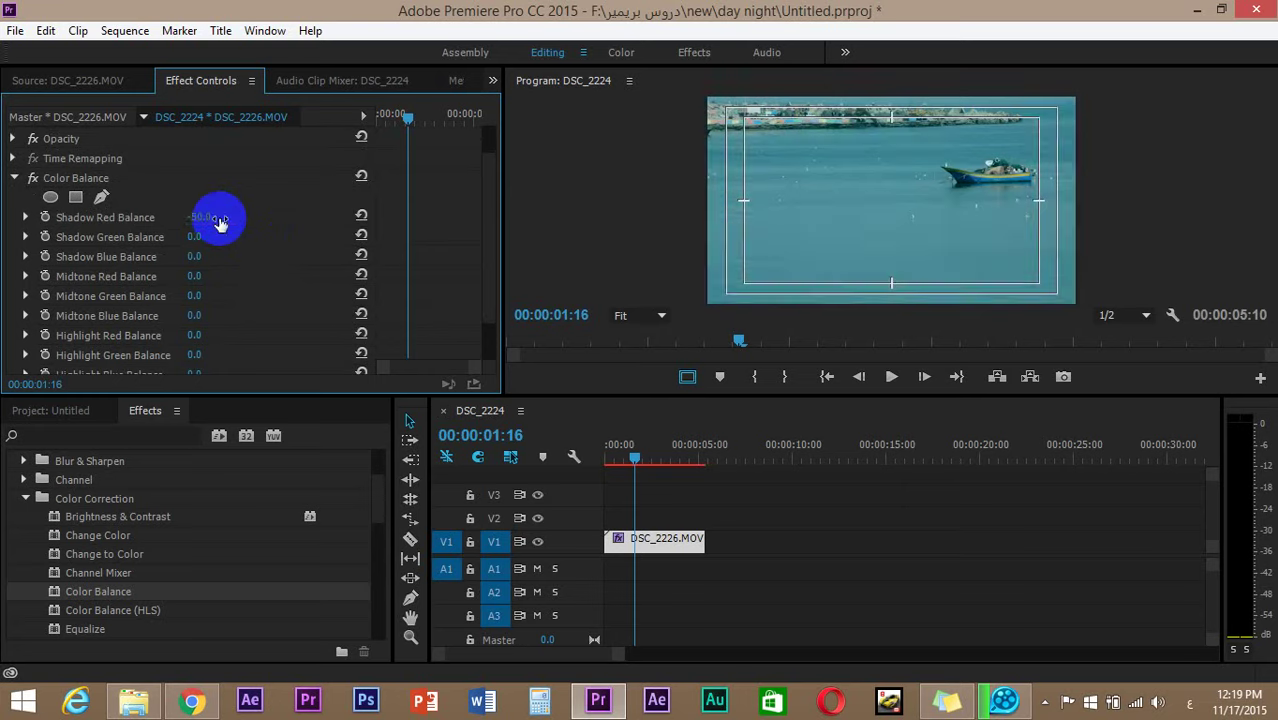
{"action": "left_click", "coordinate": [210, 234]}
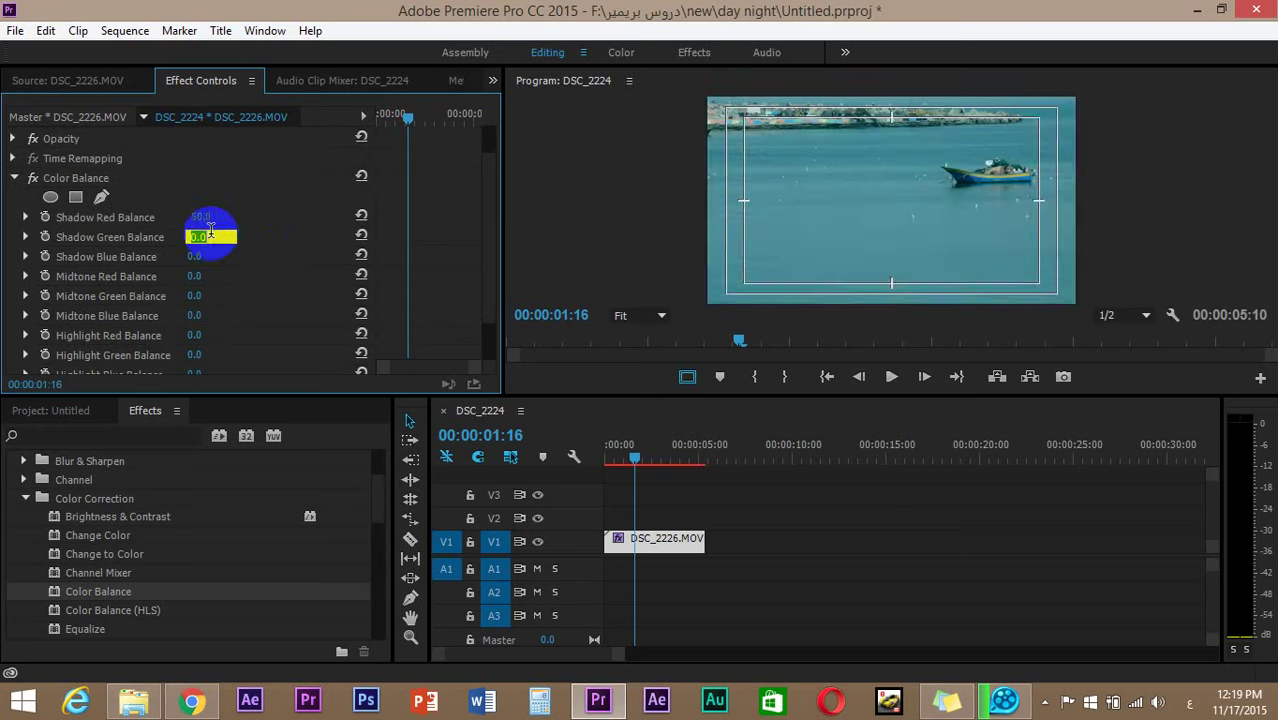
{"action": "type", "text": "-50"}
{"action": "key", "text": "Return"}
- Set the Midtone Red and Green Balance to -100 and the Highlight Red and Green Balance to -50
{"action": "scroll", "coordinate": [214, 242], "scroll_direction": "down", "scroll_amount": 2}
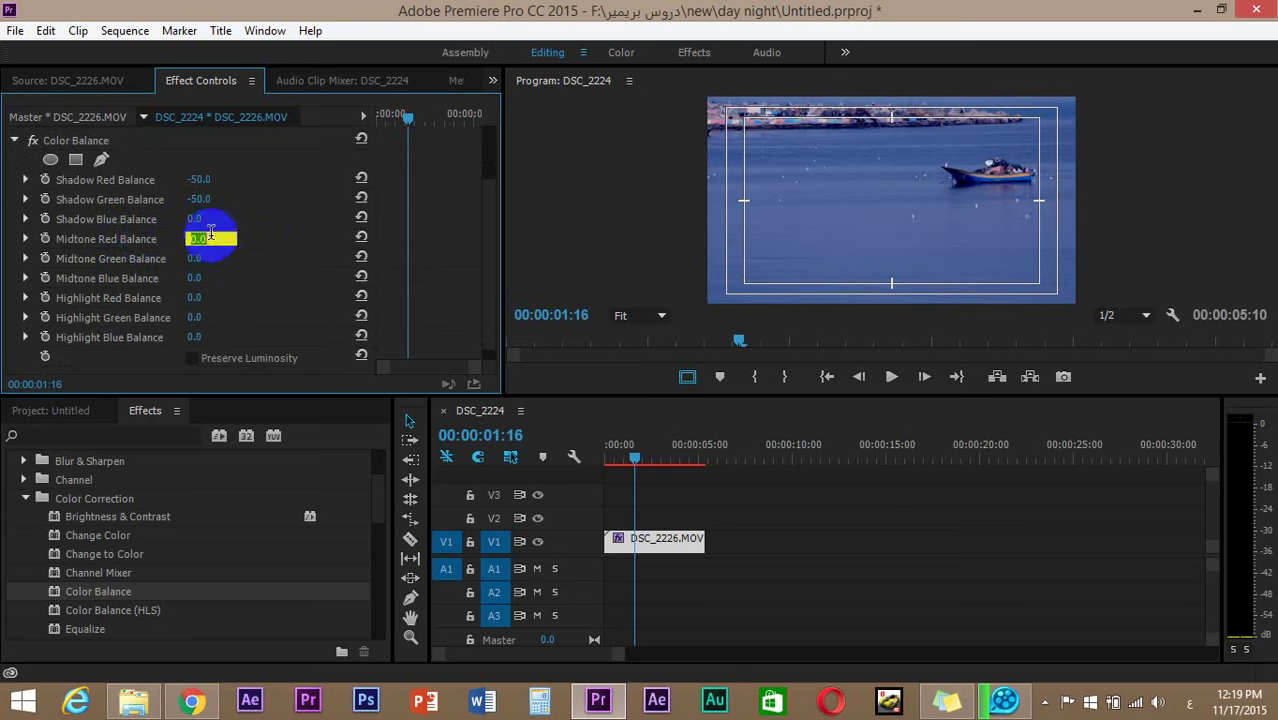
{"action": "key", "text": "Return"}
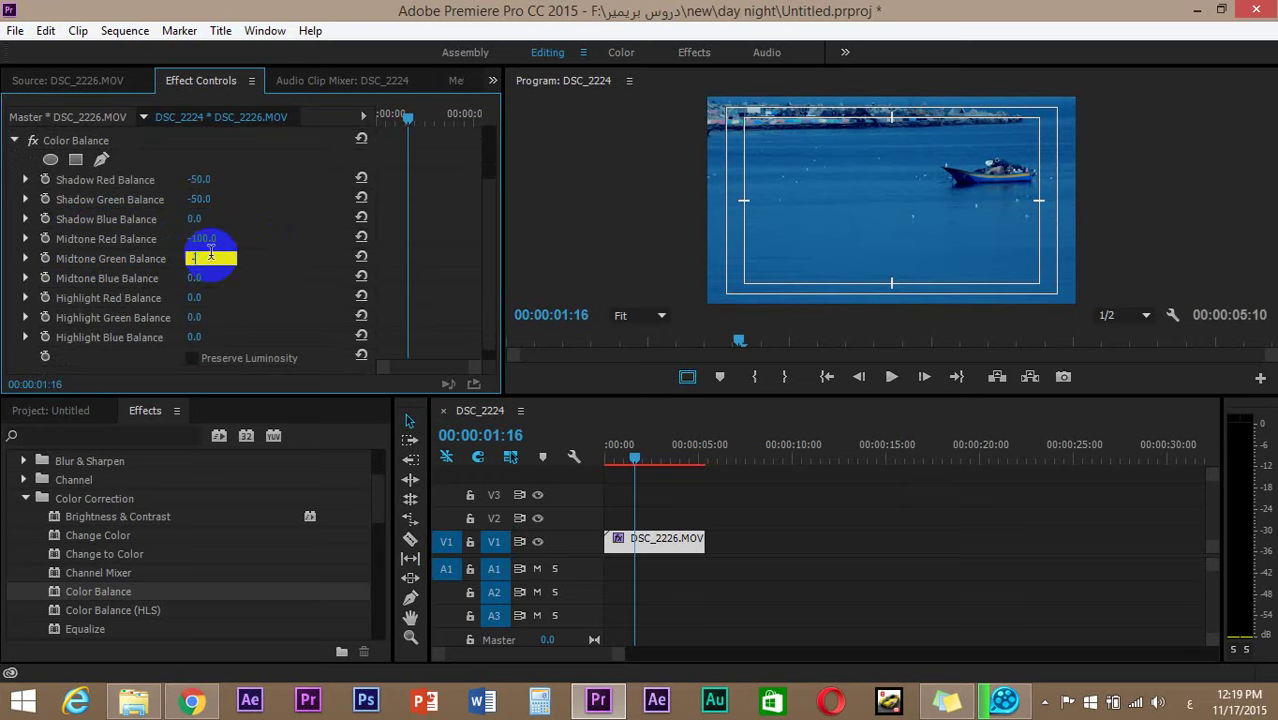
{"action": "left_click", "coordinate": [210, 258]}
{"action": "type", "text": "-100"}
{"action": "key", "text": "Return"}
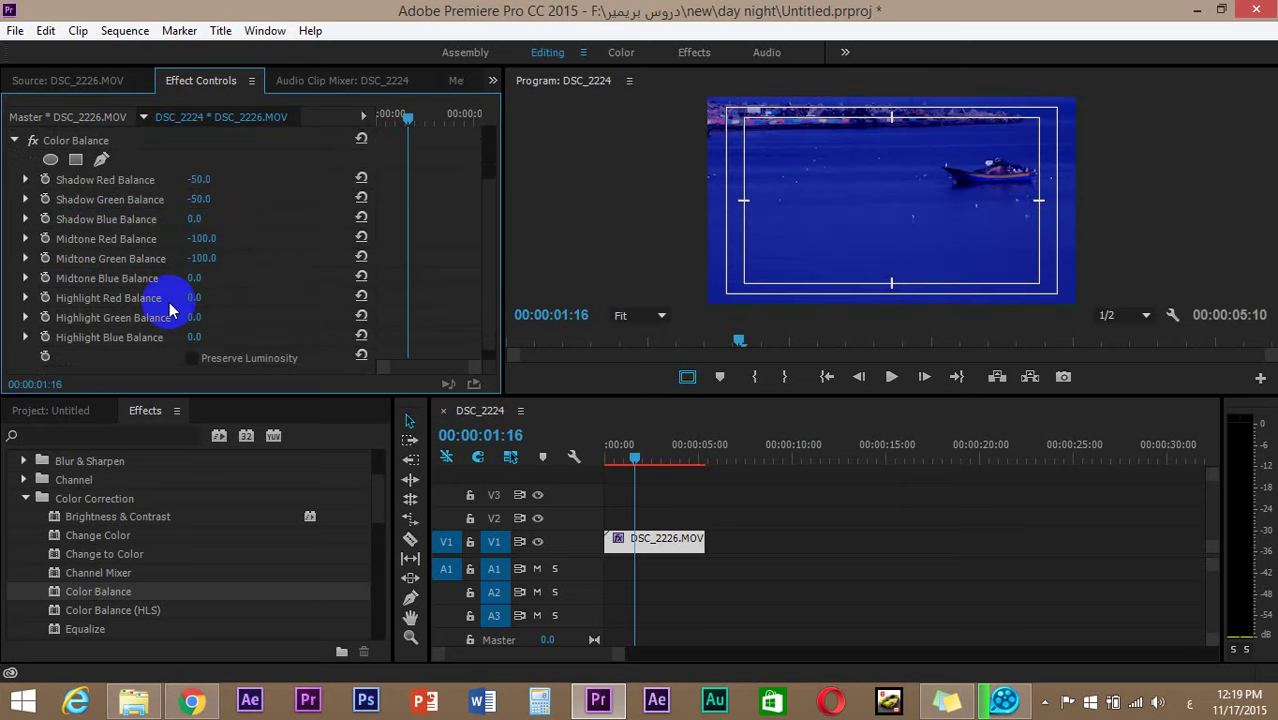
{"action": "left_click", "coordinate": [188, 297]}
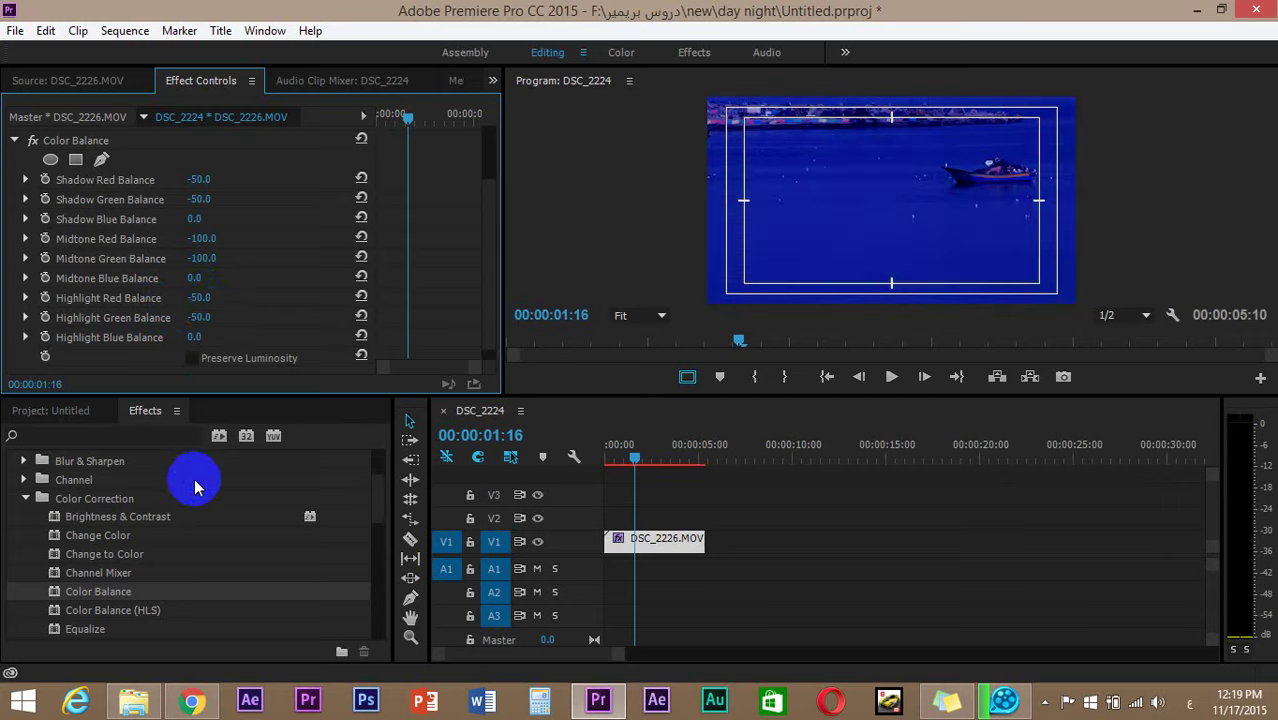
- Apply the Brightness & Contrast effect to the clip on V1 and collapse its Color Balance settings
{"action": "left_click", "coordinate": [140, 516]}
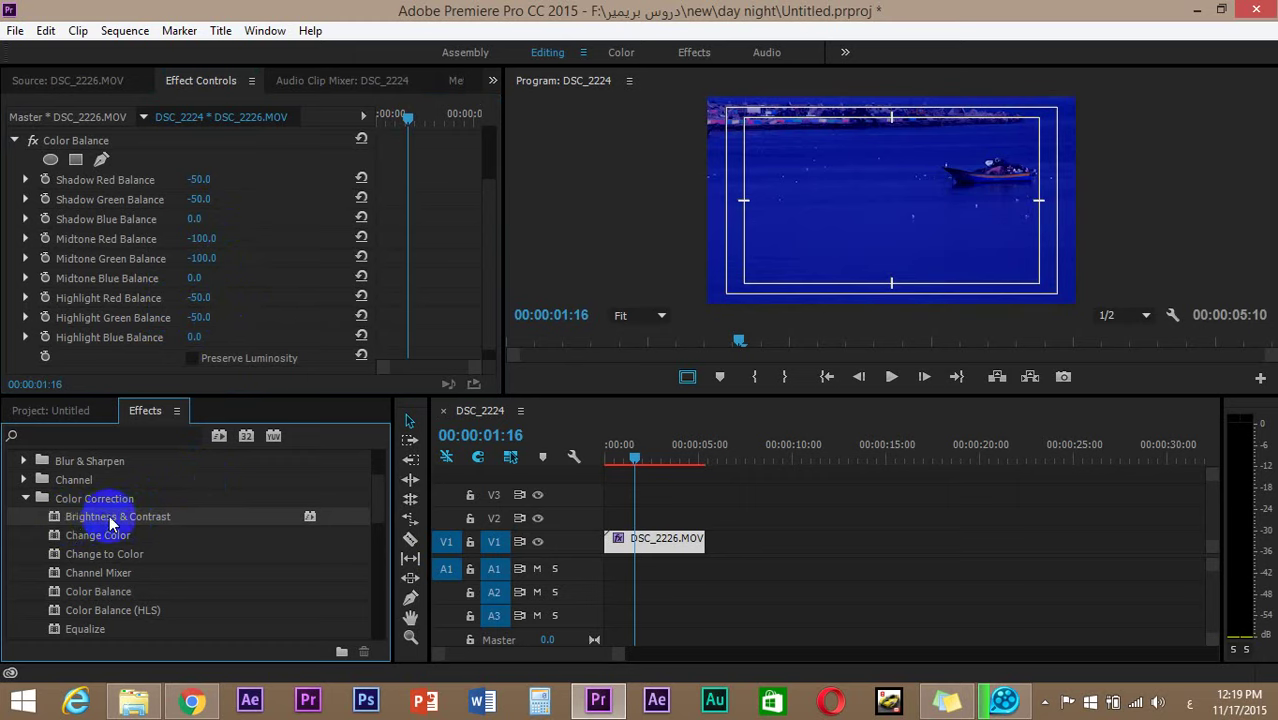
{"action": "left_click_drag", "start_coordinate": [100, 527], "coordinate": [650, 545]}
{"action": "left_click", "coordinate": [15, 142]}
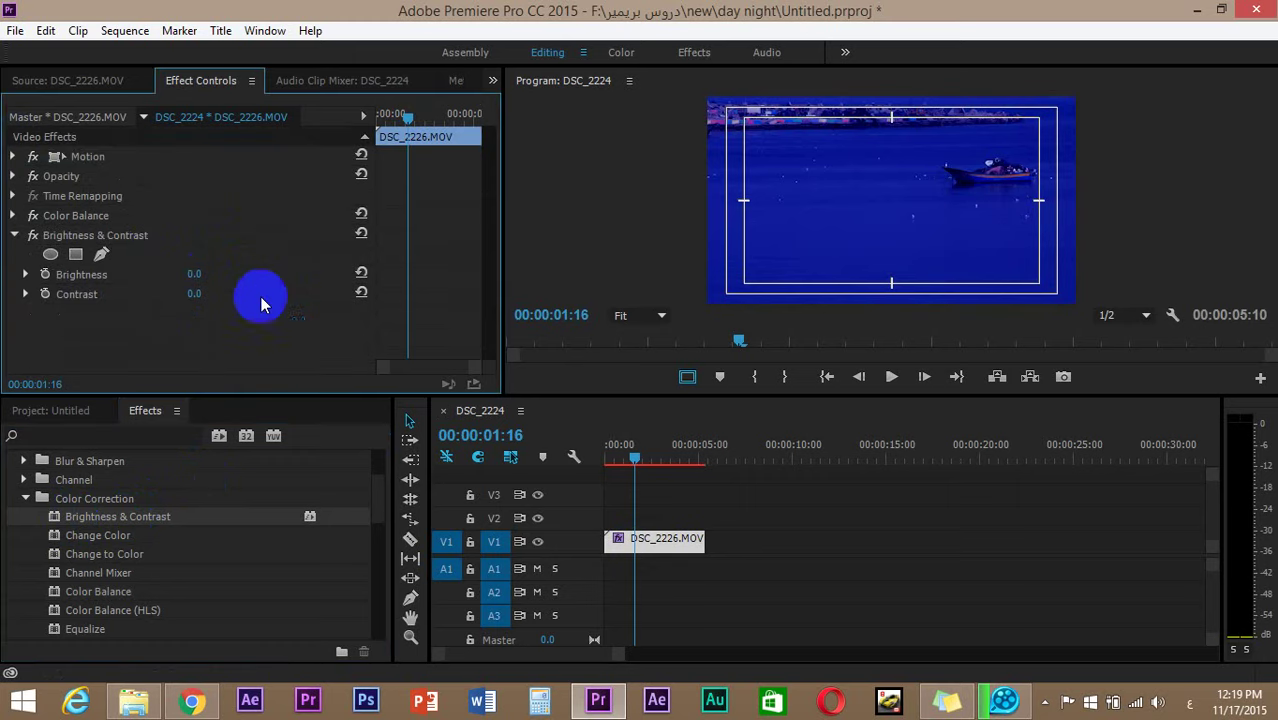
- Set both Brightness and Contrast of the Brightness & Contrast effect to -50
{"action": "left_click", "coordinate": [210, 274]}
{"action": "type", "text": "-5"}
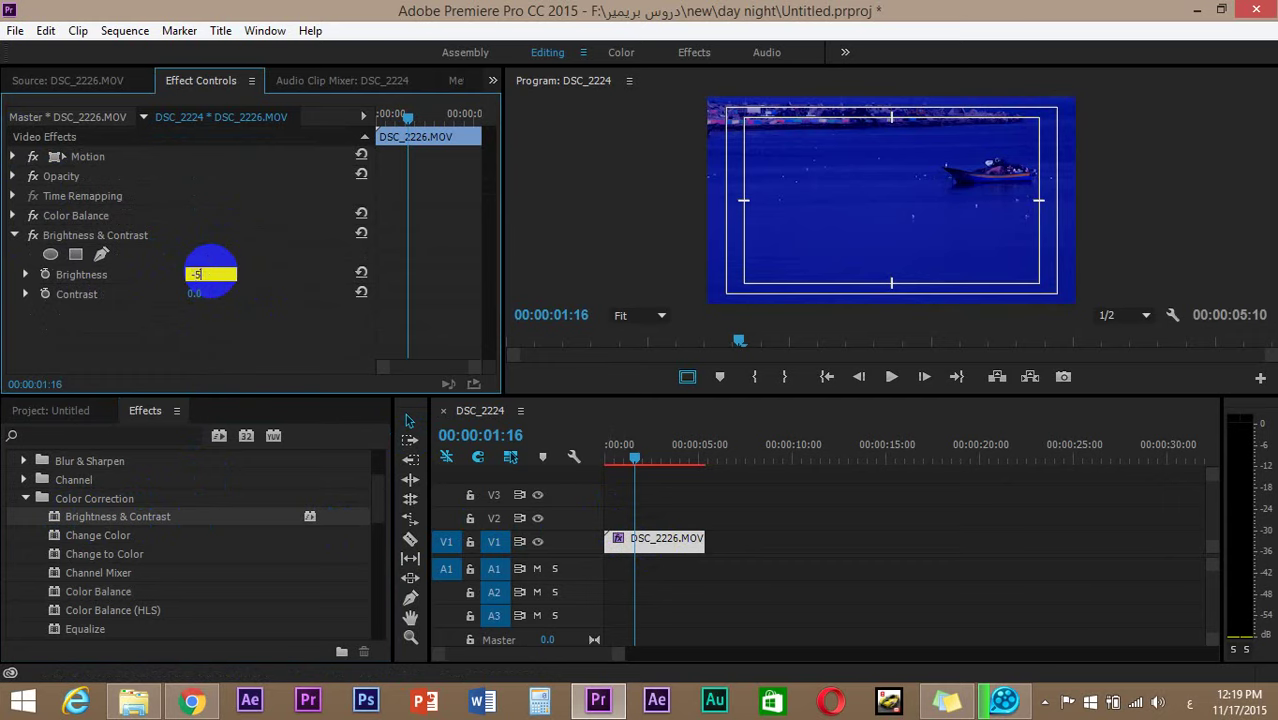
{"action": "type", "text": "0"}
{"action": "key", "text": "Return"}
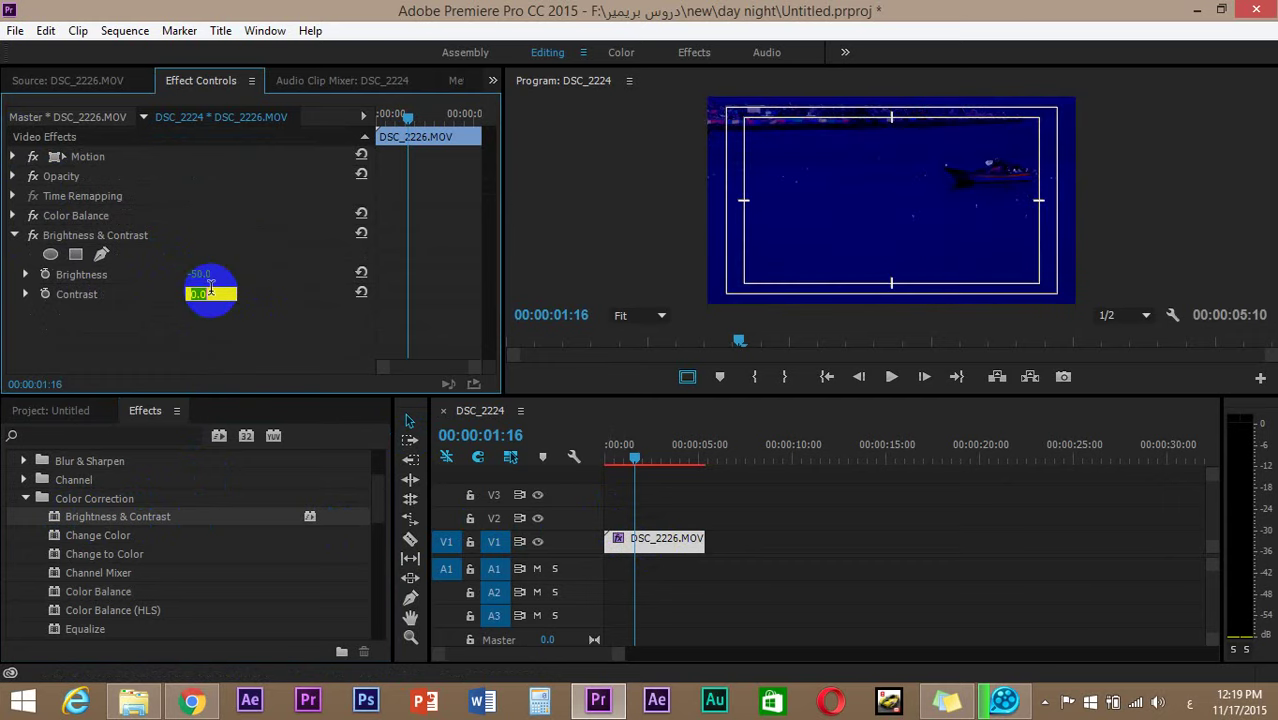
{"action": "key", "text": "Return"}
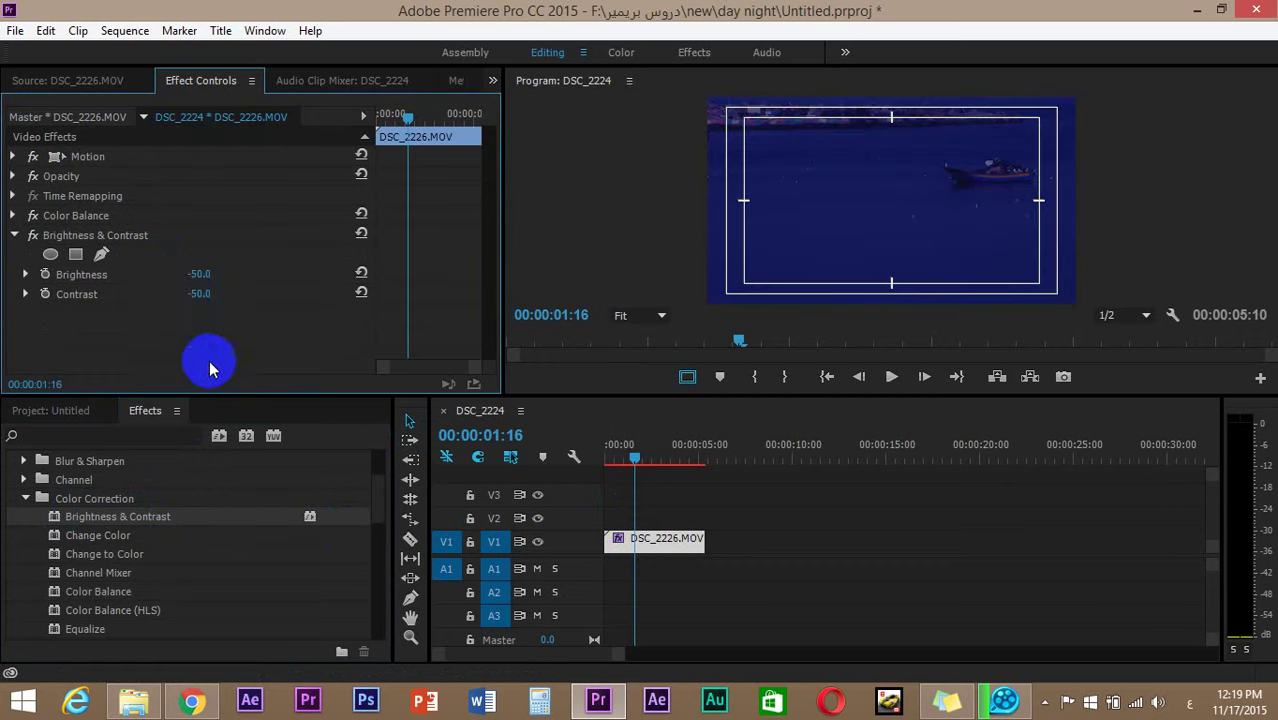
- Apply the Tint effect from the Color Correction group to the clip and set Amount to Tint to 50%
{"action": "scroll", "coordinate": [141, 540], "scroll_direction": "down", "scroll_amount": 1}
{"action": "scroll", "coordinate": [141, 540], "scroll_direction": "down", "scroll_amount": 11}
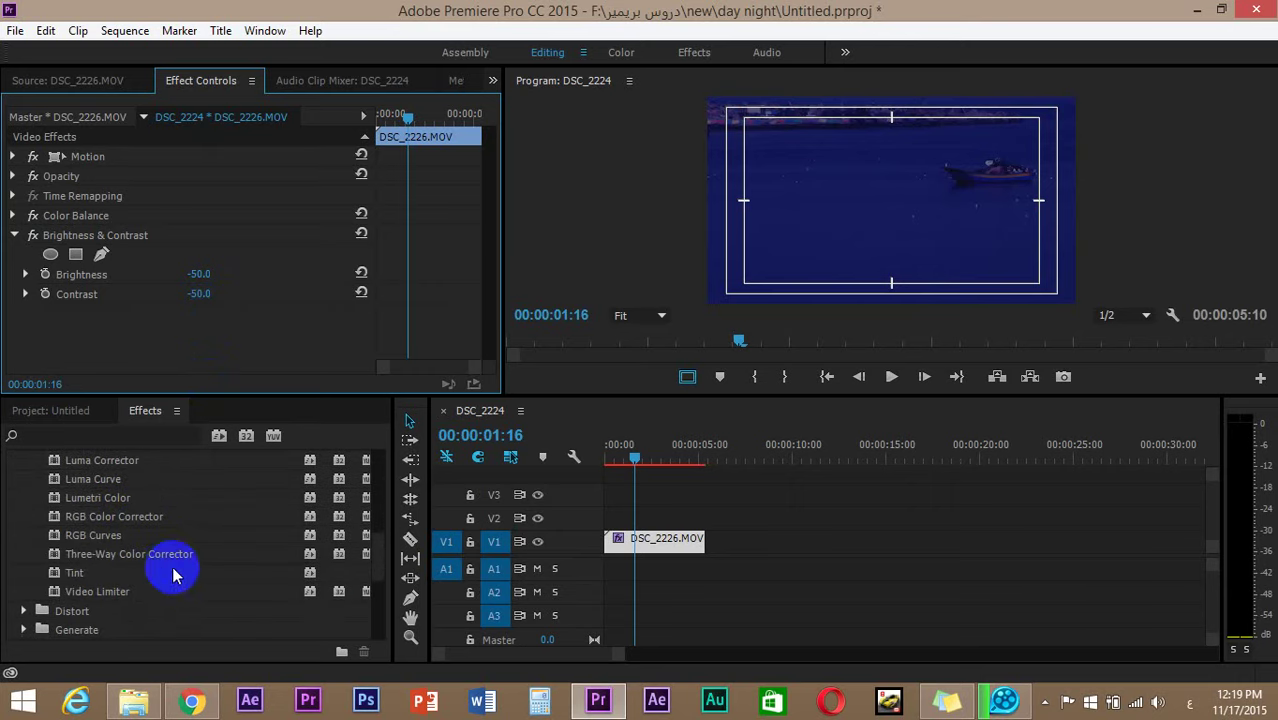
{"action": "scroll", "coordinate": [165, 568], "scroll_direction": "up", "scroll_amount": 7}
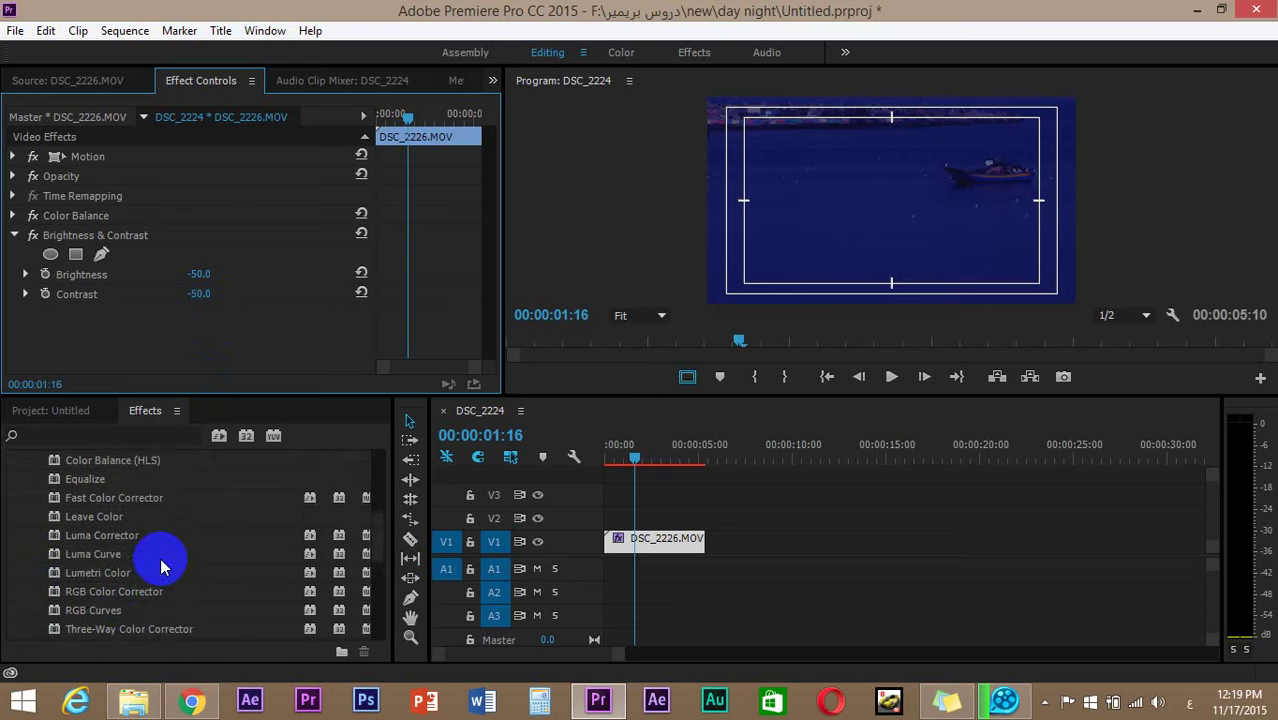
{"action": "scroll", "coordinate": [162, 566], "scroll_direction": "up", "scroll_amount": 2}
{"action": "scroll", "coordinate": [157, 563], "scroll_direction": "down", "scroll_amount": 9}
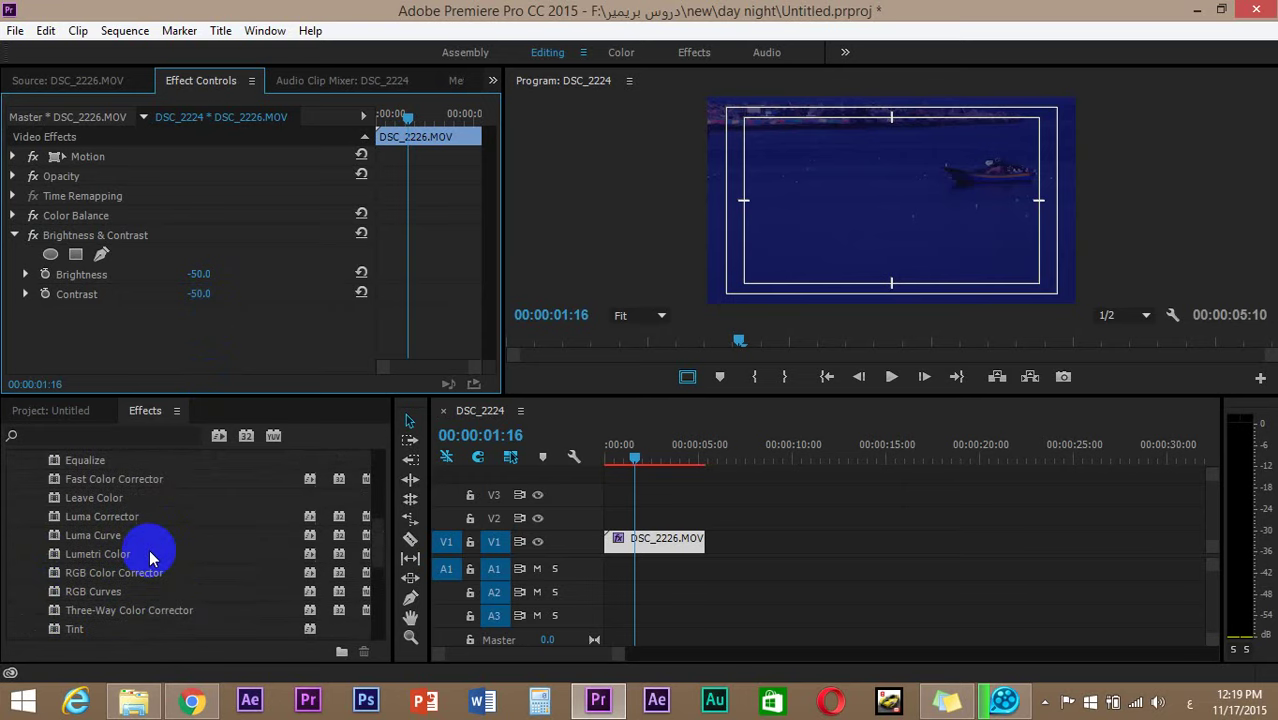
{"action": "left_click_drag", "start_coordinate": [87, 573], "coordinate": [665, 541]}
{"action": "scroll", "coordinate": [355, 310], "scroll_direction": "down", "scroll_amount": 2}
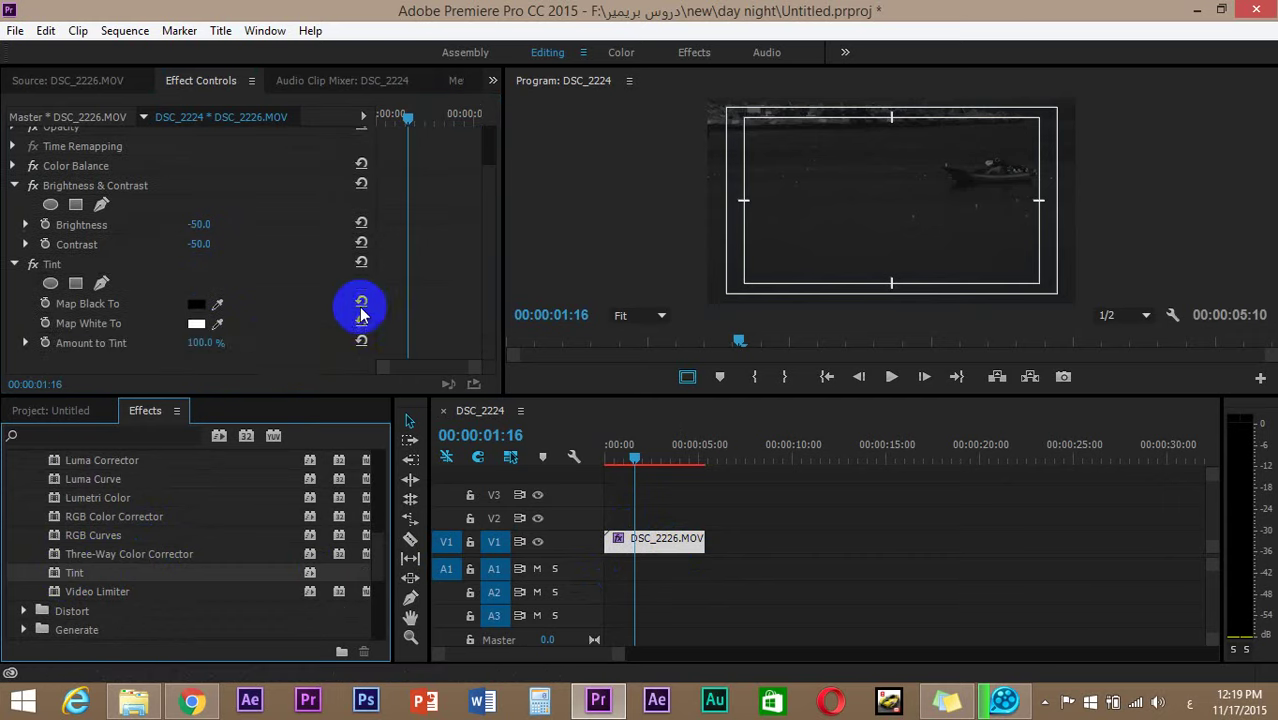
{"action": "left_click", "coordinate": [202, 342]}
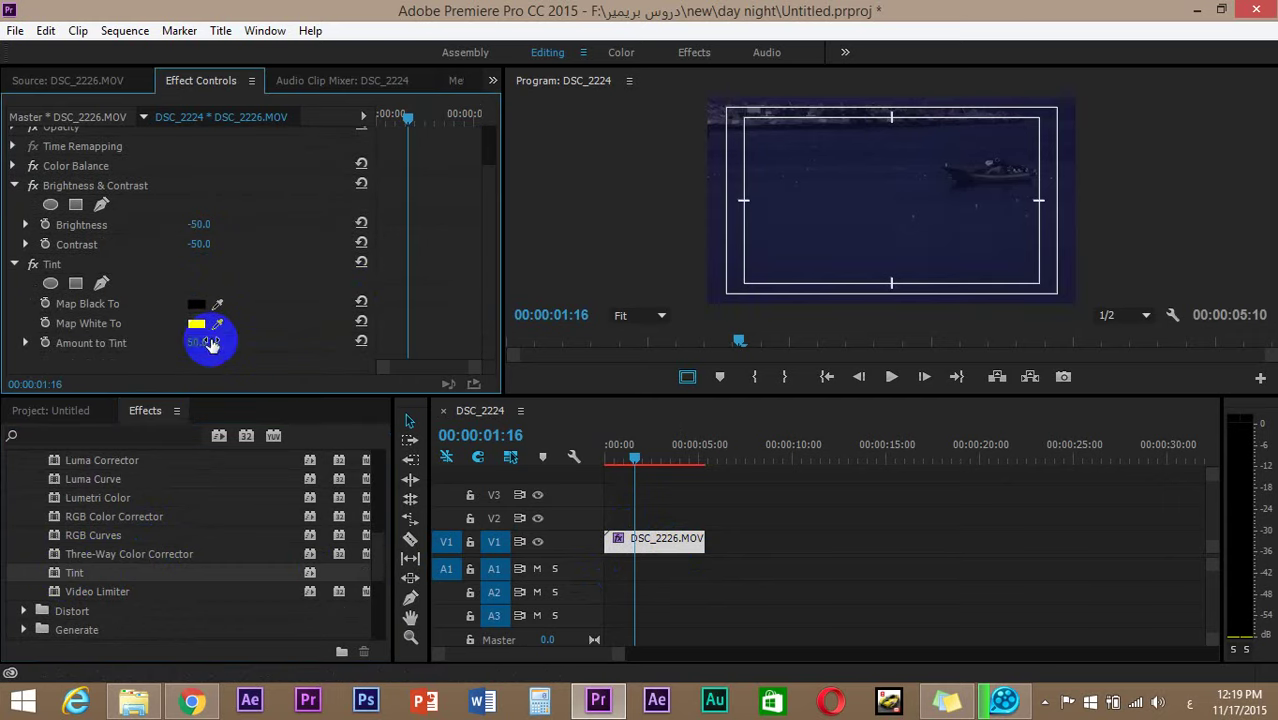
- Enlarge the preview, play the graded clip from the start of the sequence, and collapse its Tint and Brightness & Contrast settings
{"action": "left_click", "coordinate": [618, 463]}
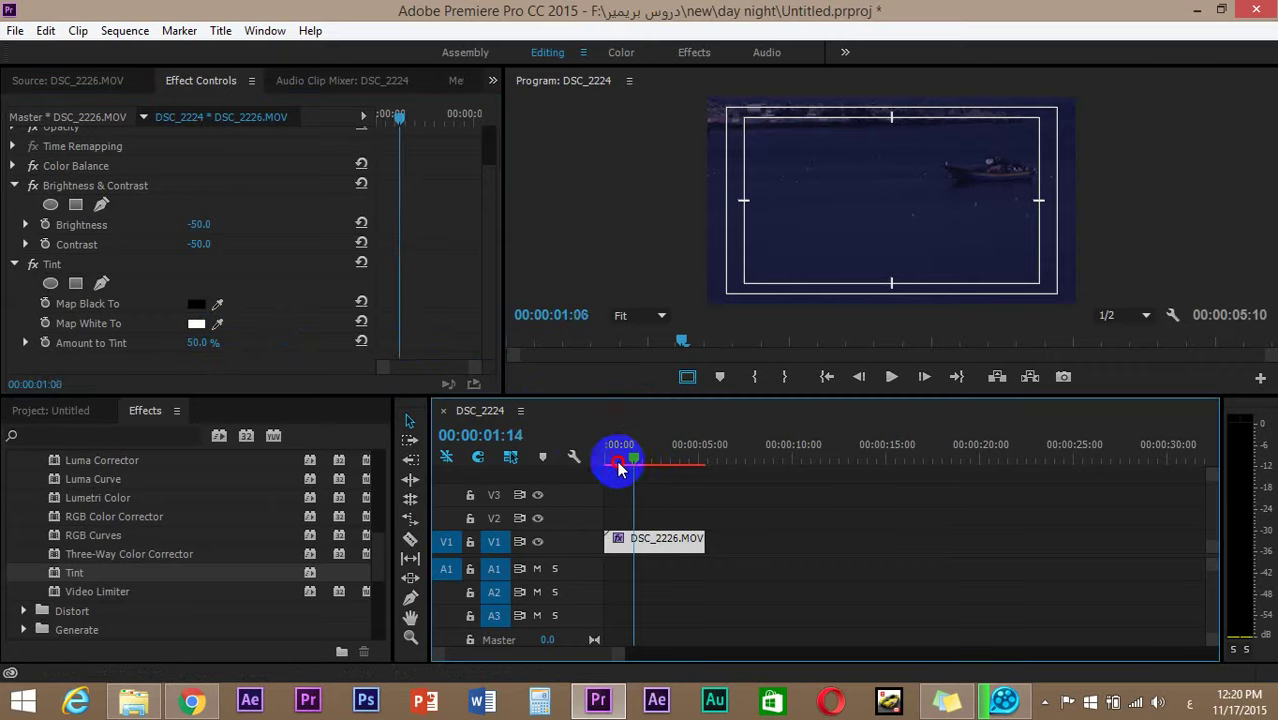
{"action": "left_click_drag", "start_coordinate": [618, 463], "coordinate": [613, 450]}
{"action": "left_click_drag", "start_coordinate": [650, 396], "coordinate": [658, 465]}
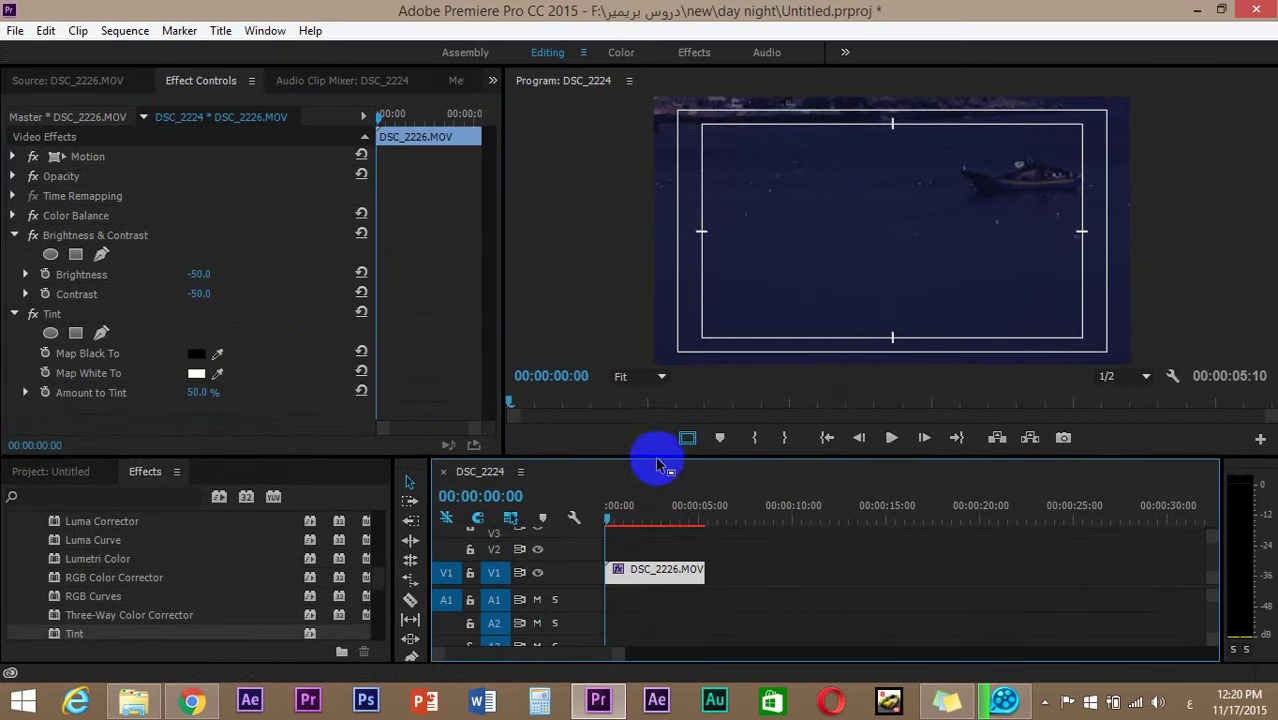
{"action": "key", "text": "space"}
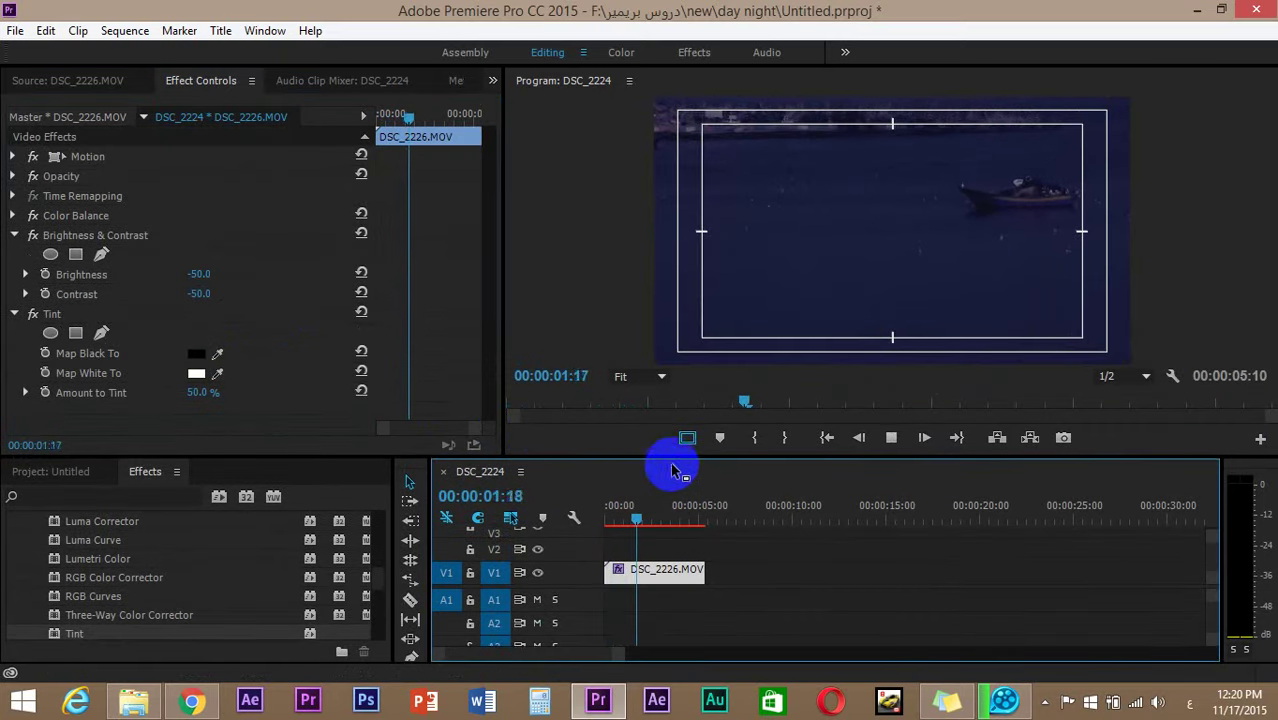
{"action": "key", "text": "space"}
{"action": "mouse_move", "coordinate": [656, 527]}
{"action": "left_mouse_down"}
{"action": "mouse_move", "coordinate": [685, 513]}
{"action": "mouse_move", "coordinate": [603, 527]}
{"action": "mouse_move", "coordinate": [585, 517]}
{"action": "mouse_move", "coordinate": [656, 510]}
{"action": "left_mouse_up"}
{"action": "left_click", "coordinate": [14, 313]}
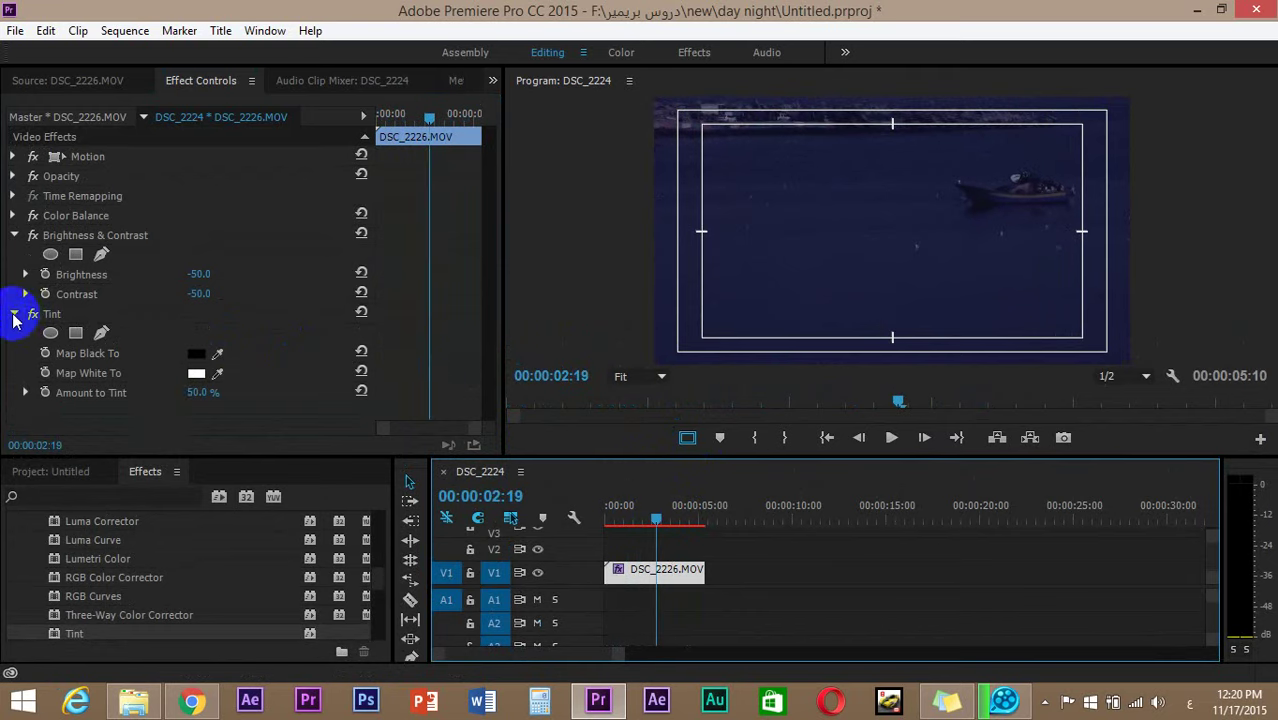
{"action": "left_click", "coordinate": [14, 236]}
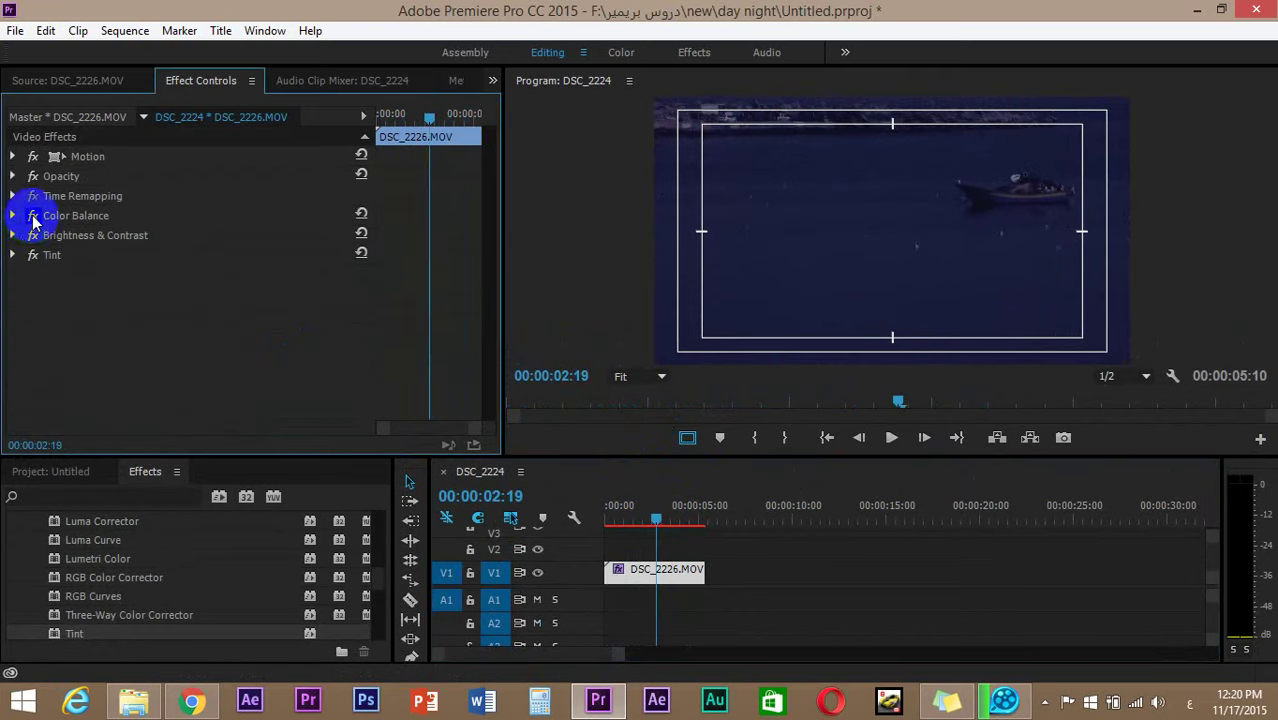
- Open the original DSC_2226.MOV as the source clip and place a second copy on V1 directly after the graded clip
{"action": "left_click", "coordinate": [86, 472]}
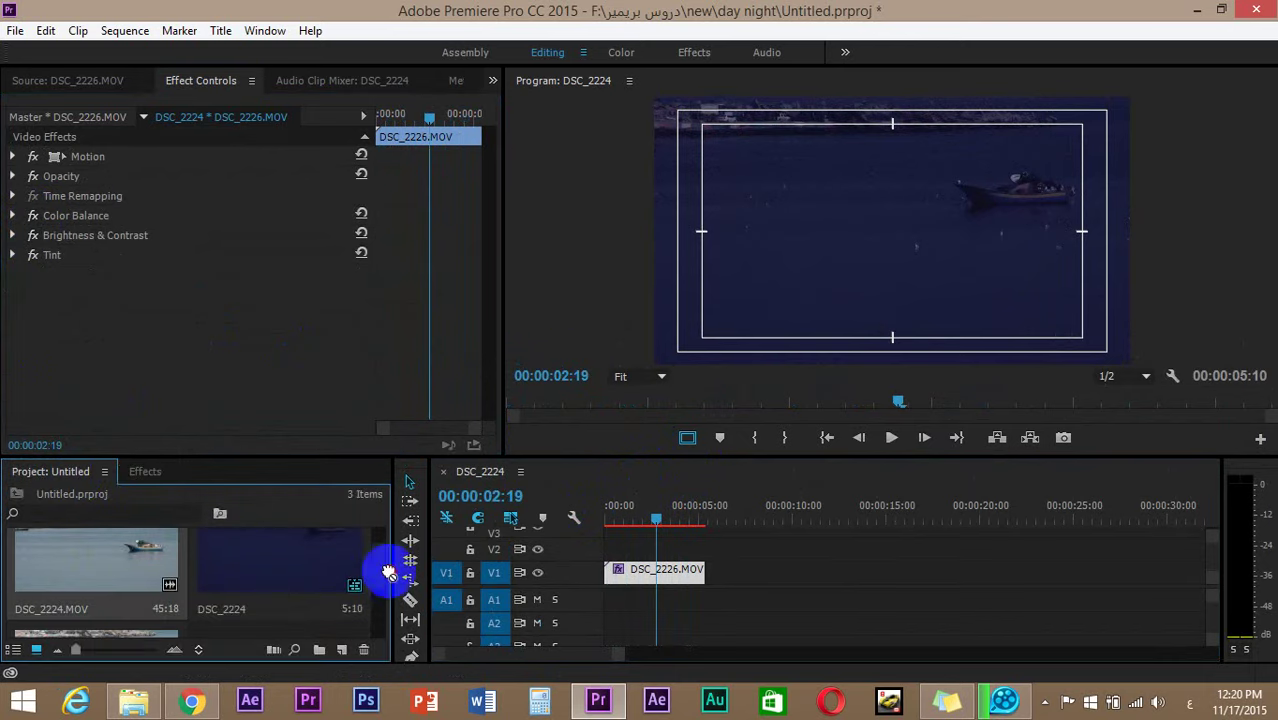
{"action": "mouse_move", "coordinate": [389, 573]}
{"action": "left_mouse_down"}
{"action": "mouse_move", "coordinate": [819, 545]}
{"action": "mouse_move", "coordinate": [89, 563]}
{"action": "mouse_move", "coordinate": [260, 585]}
{"action": "left_mouse_up"}
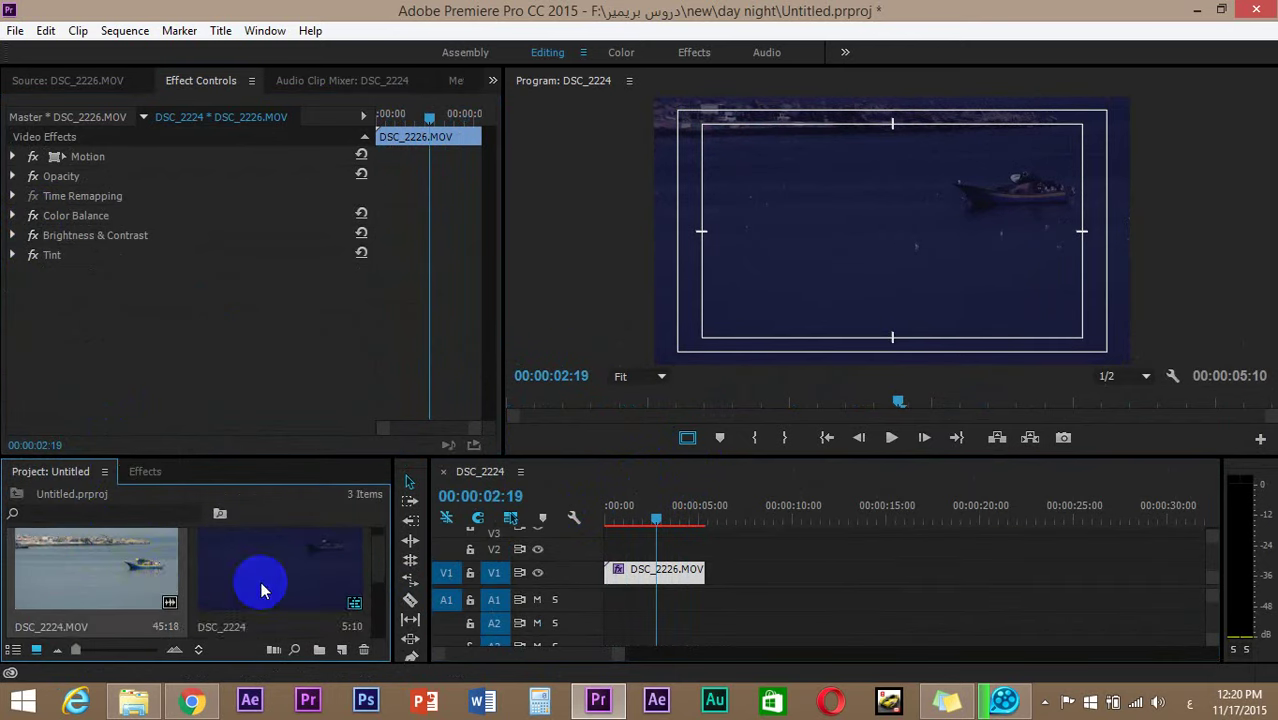
{"action": "double_click", "coordinate": [114, 563]}
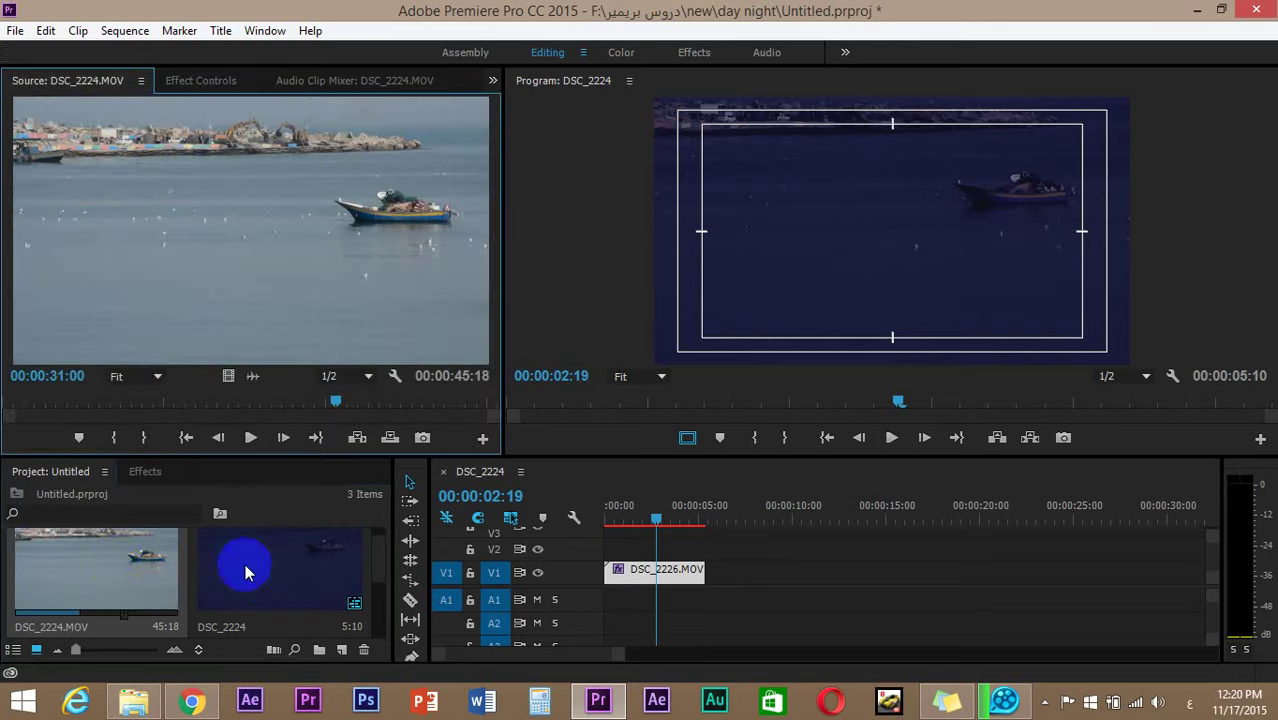
{"action": "left_click_drag", "start_coordinate": [242, 571], "coordinate": [116, 582]}
{"action": "double_click", "coordinate": [116, 582]}
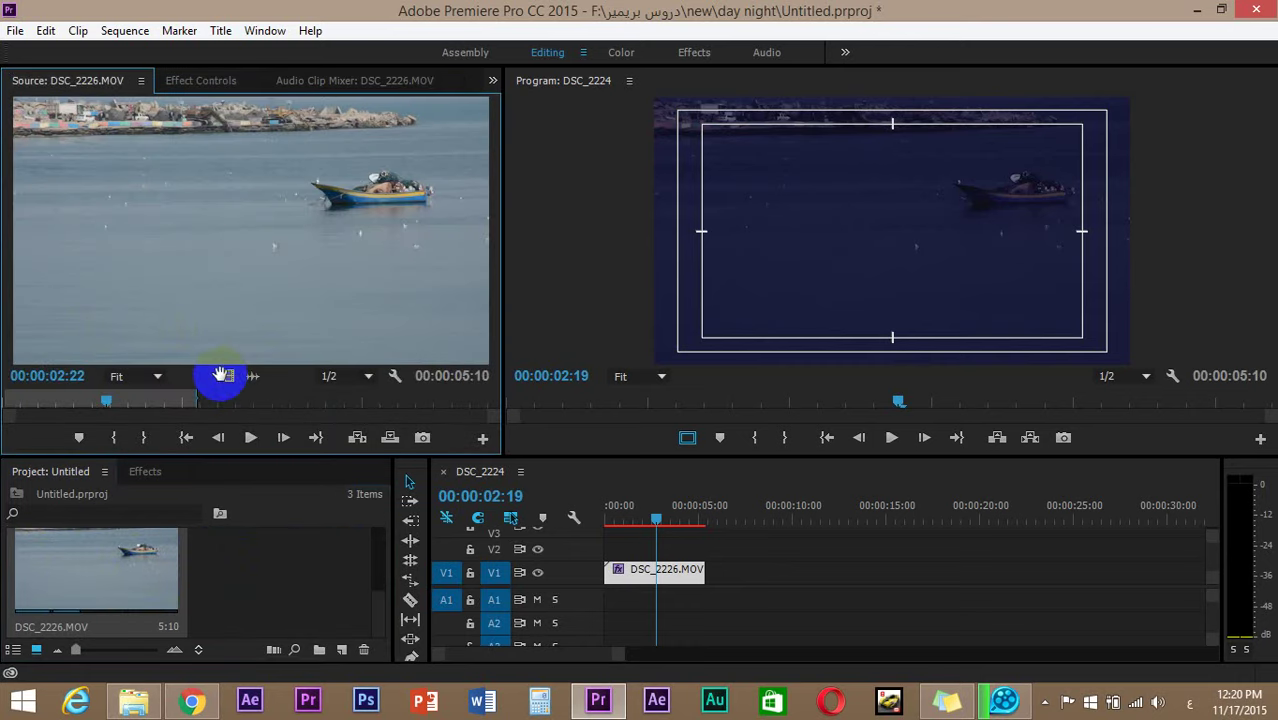
{"action": "left_click_drag", "start_coordinate": [658, 482], "coordinate": [707, 574]}
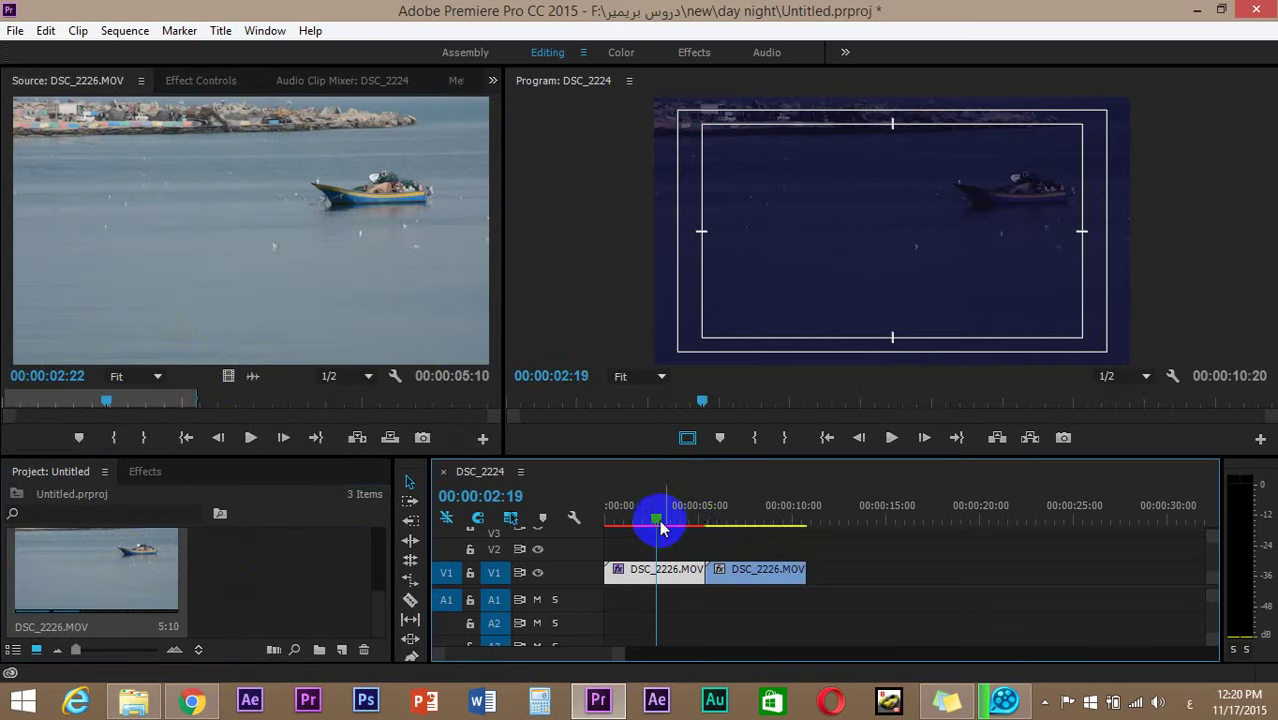
- Move the ungraded DSC_2226.MOV clip onto V2 above the graded clip at the sequence start and trim it to just under two seconds
{"action": "left_click_drag", "start_coordinate": [656, 520], "coordinate": [610, 492]}
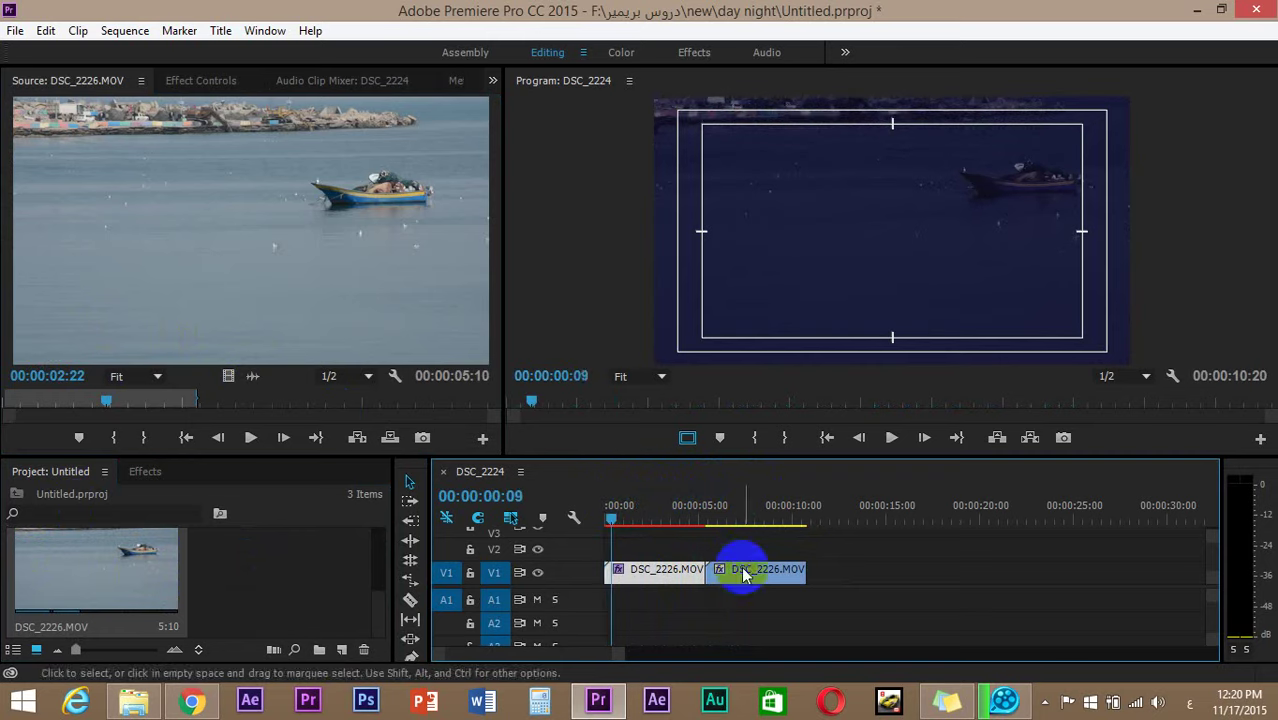
{"action": "left_click_drag", "start_coordinate": [736, 570], "coordinate": [616, 546]}
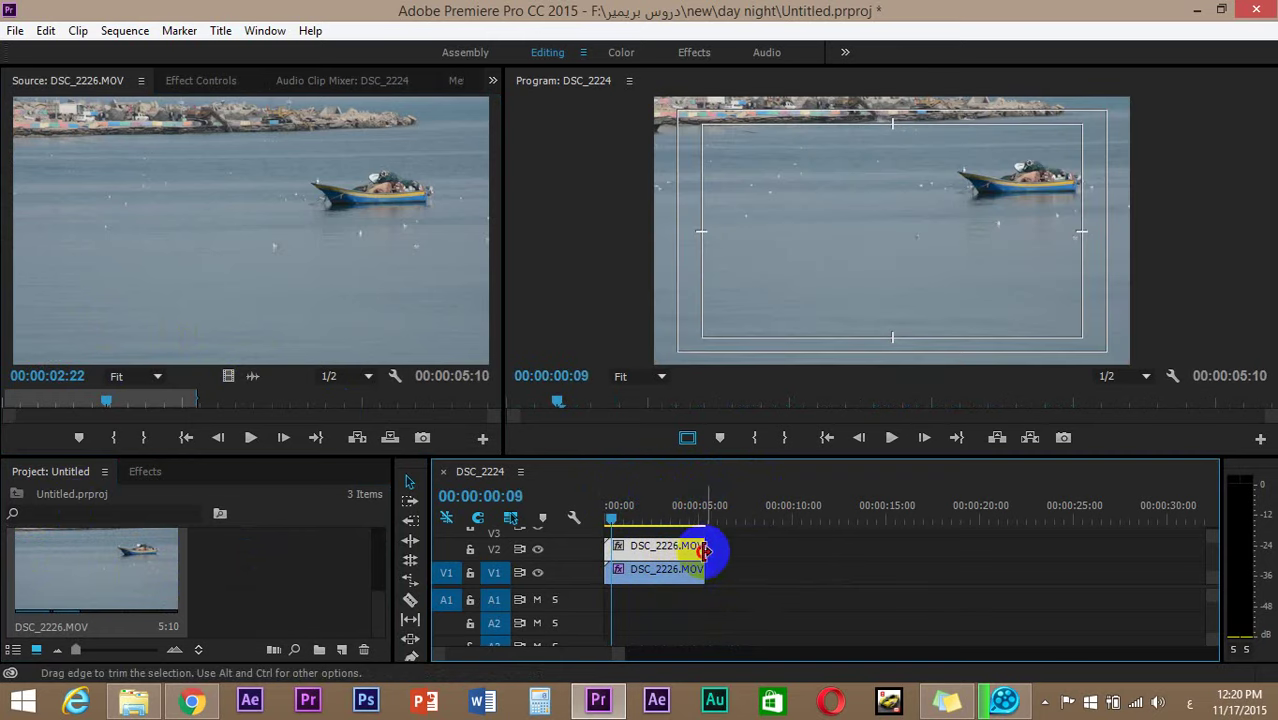
{"action": "left_click_drag", "start_coordinate": [705, 548], "coordinate": [624, 538]}
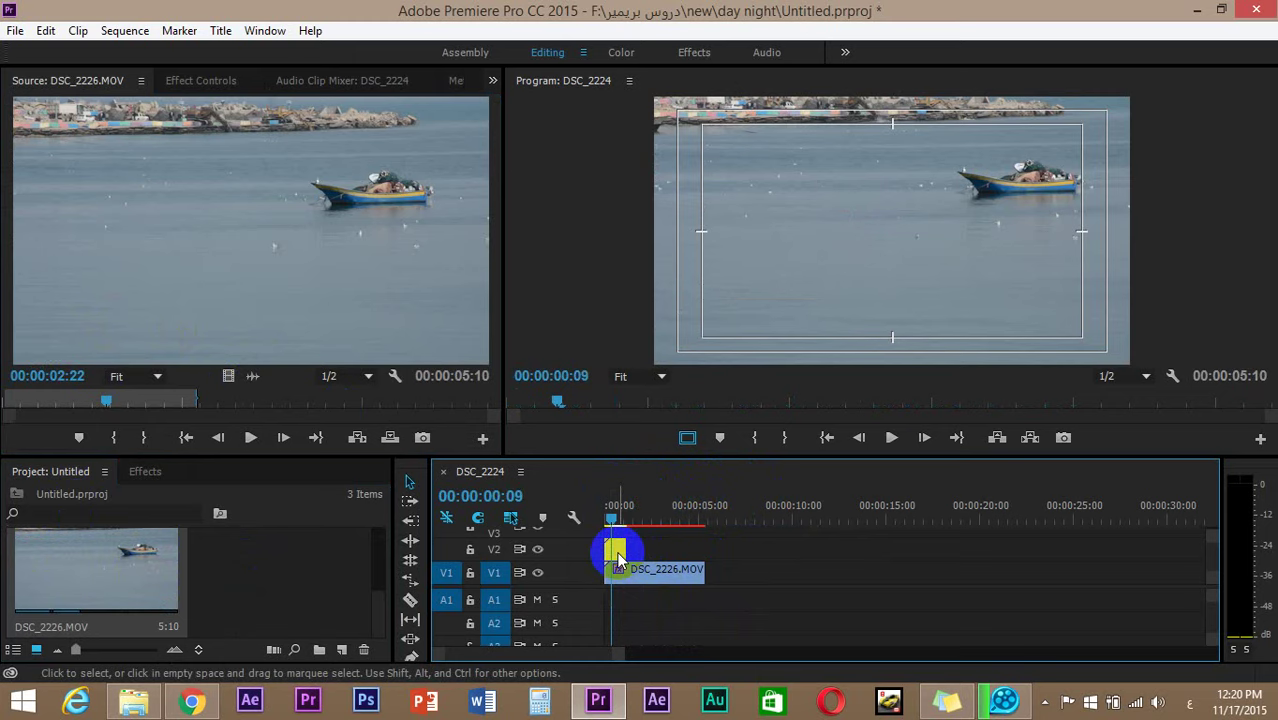
{"action": "key", "text": "="}
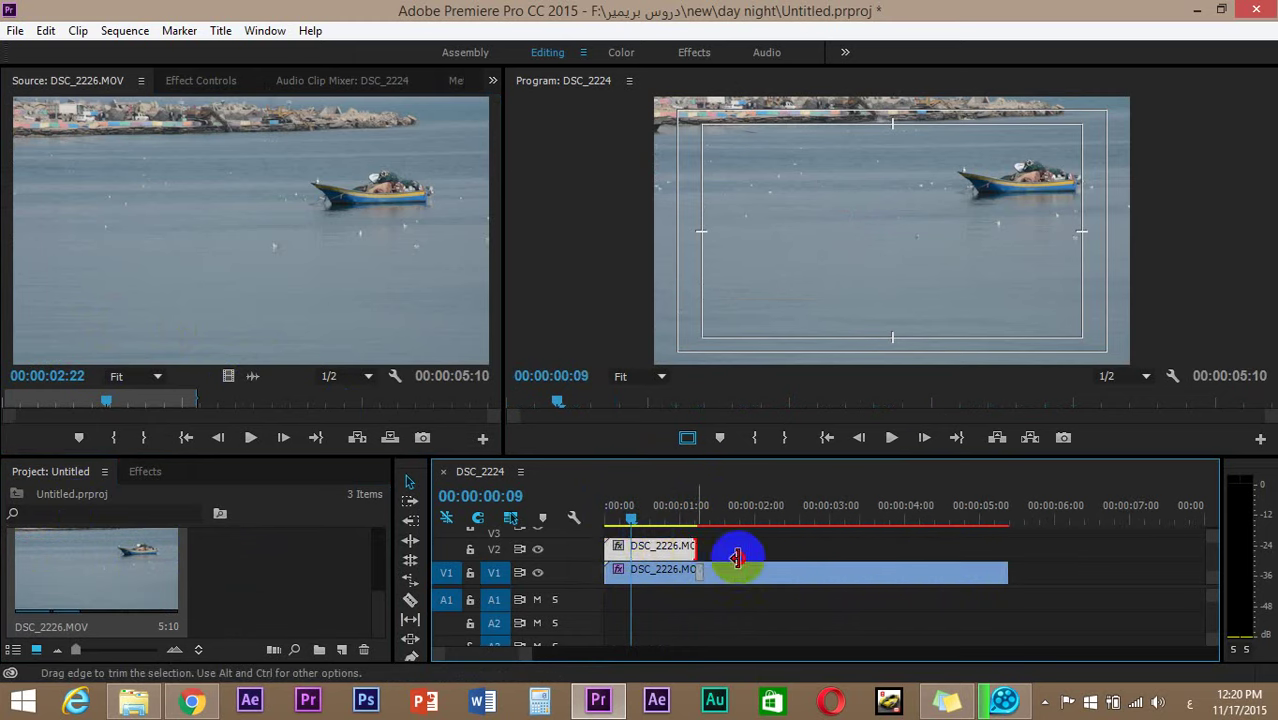
{"action": "left_click_drag", "start_coordinate": [736, 557], "coordinate": [741, 552]}
{"action": "left_click", "coordinate": [653, 522]}
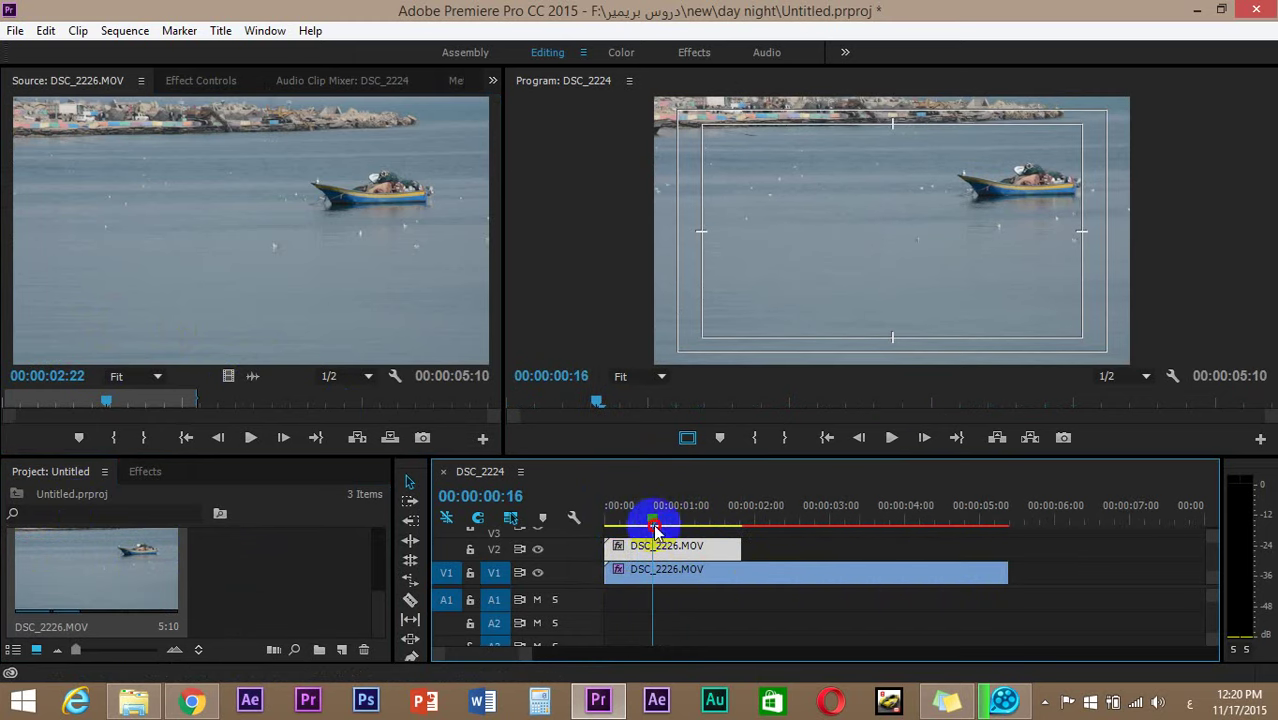
{"action": "left_click", "coordinate": [180, 80]}
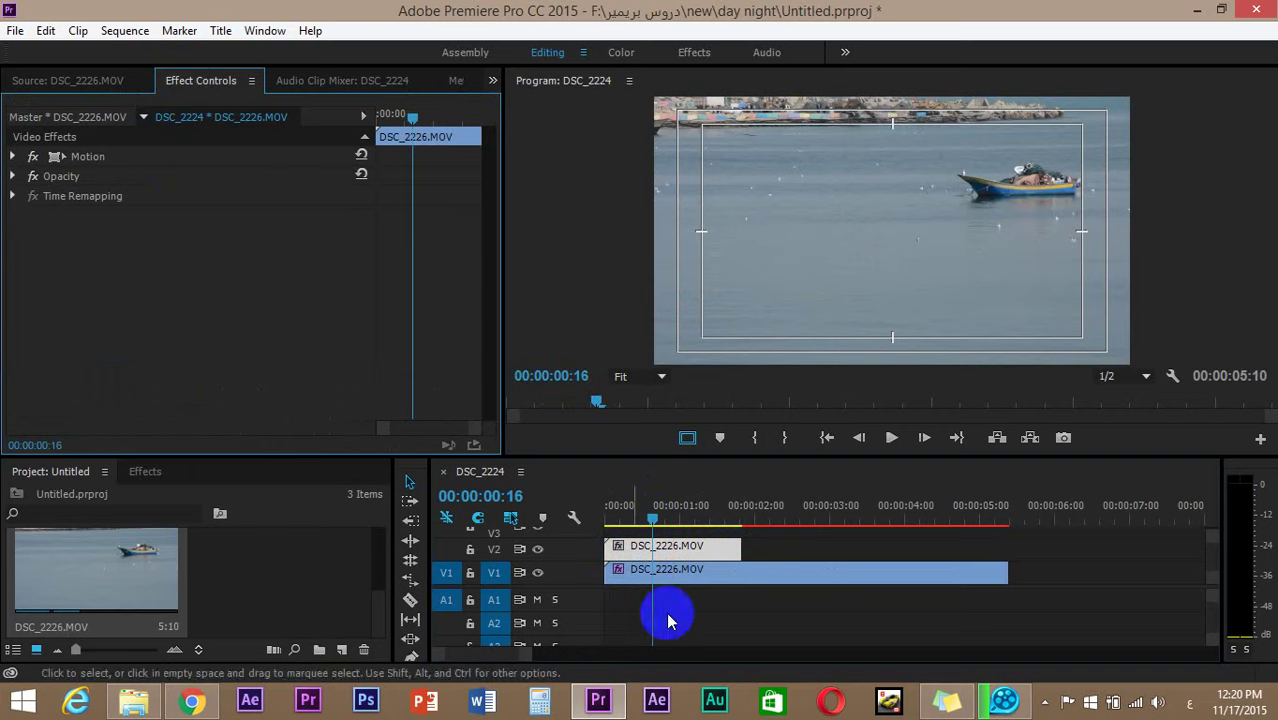
- Import DSC_9438.MOV from folder 8 of the graduation project footage on drive F
{"action": "double_click", "coordinate": [251, 593]}
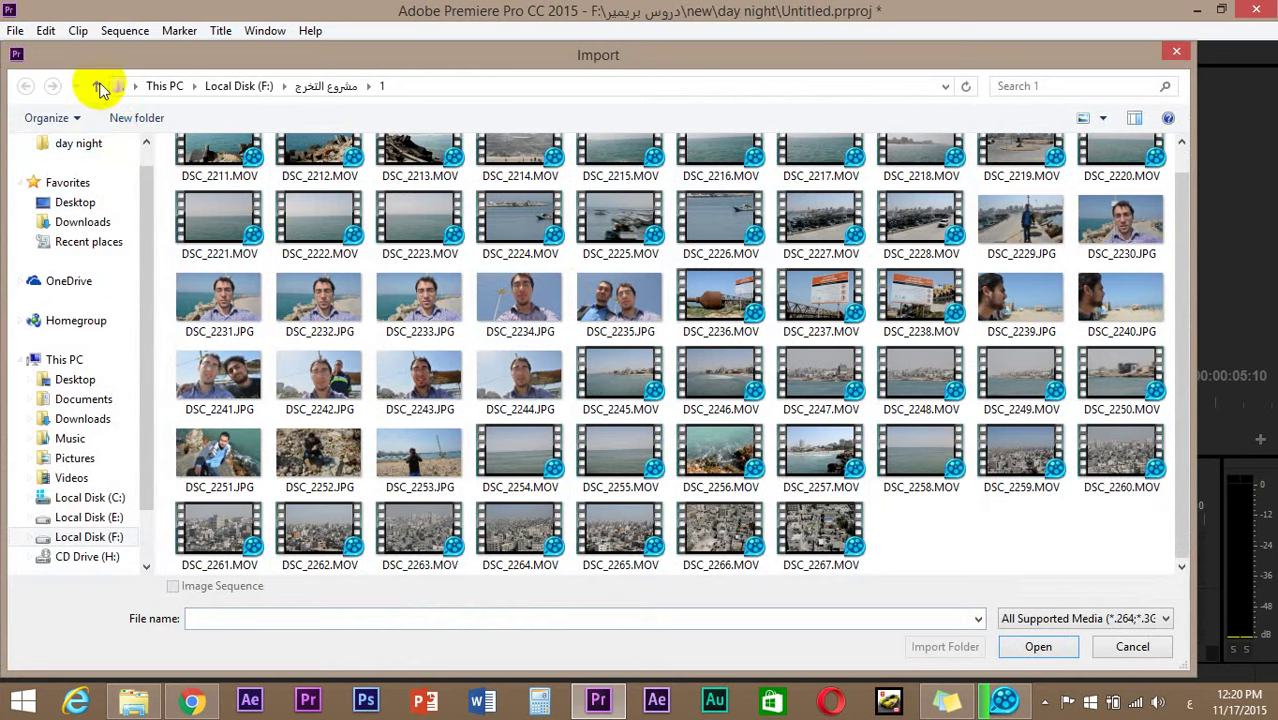
{"action": "left_click", "coordinate": [96, 86]}
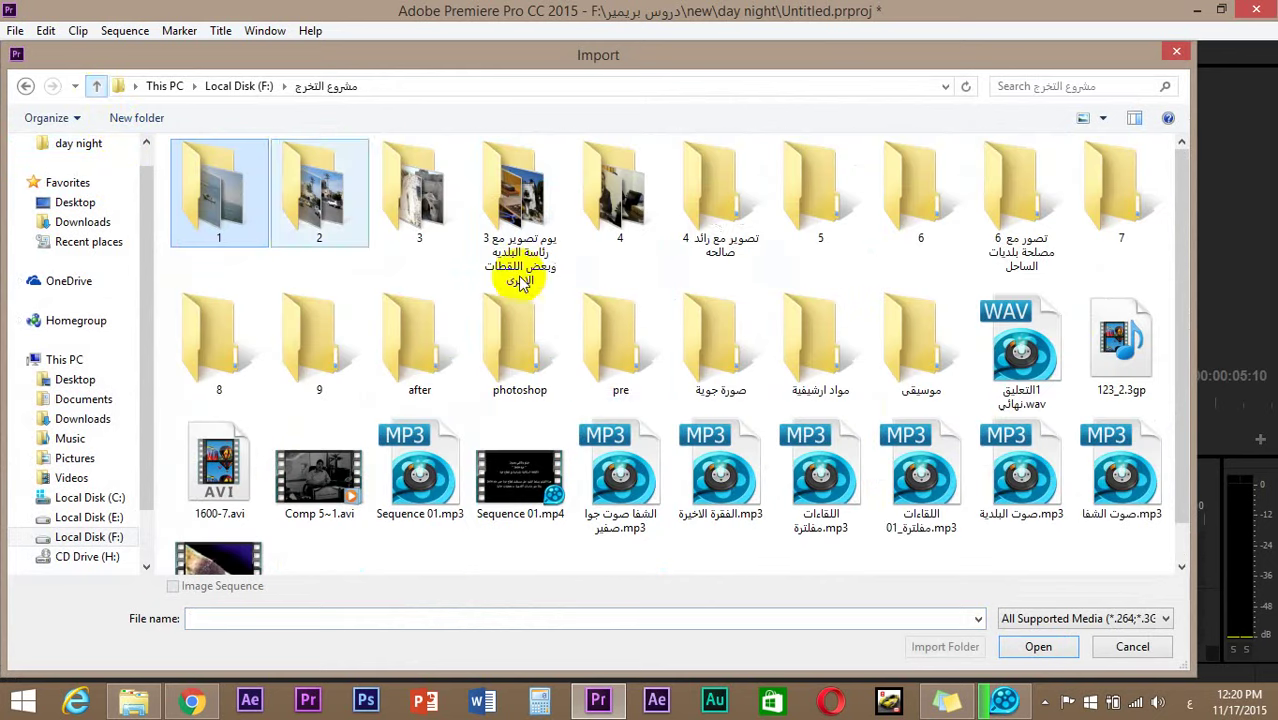
{"action": "left_click", "coordinate": [363, 207]}
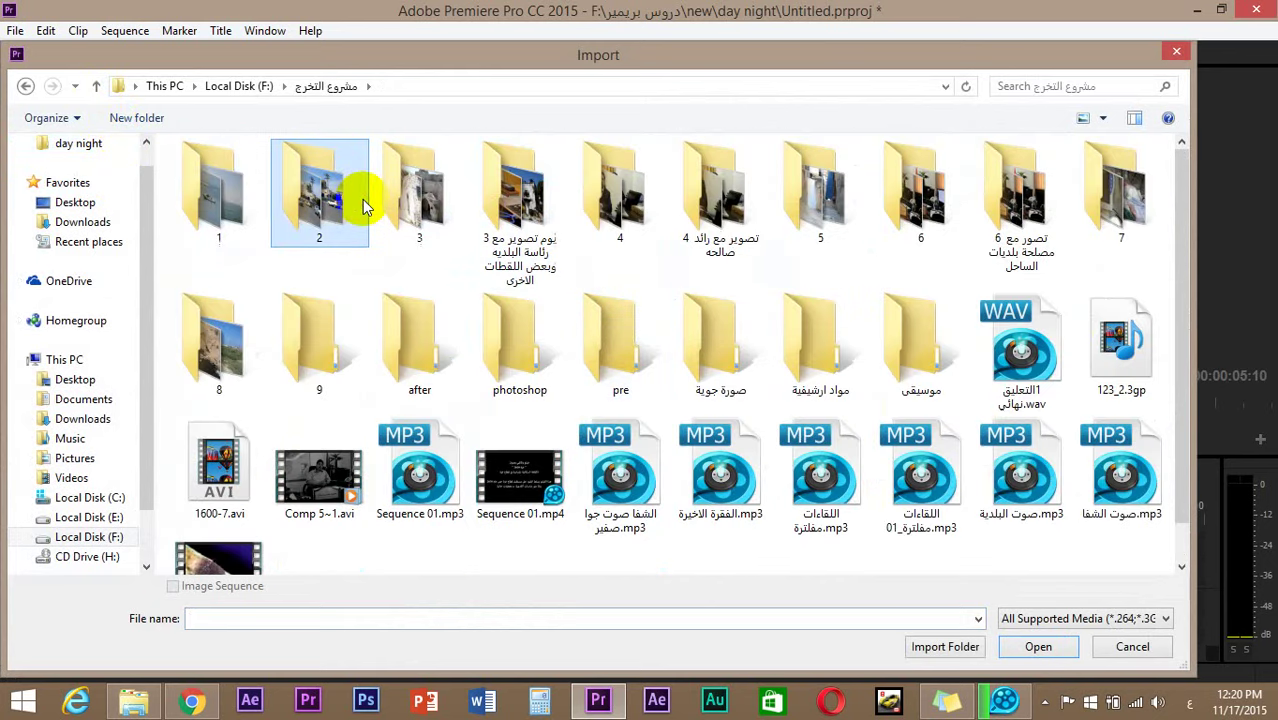
{"action": "double_click", "coordinate": [220, 330]}
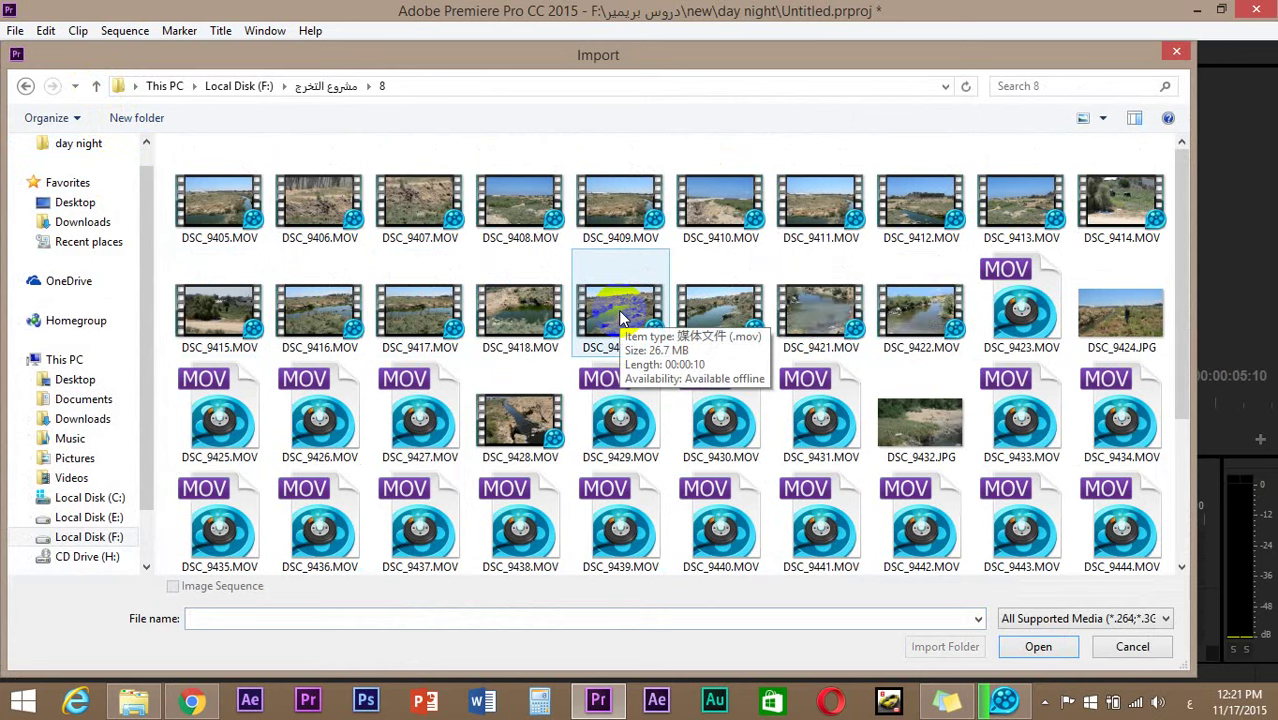
{"action": "left_click", "coordinate": [829, 304]}
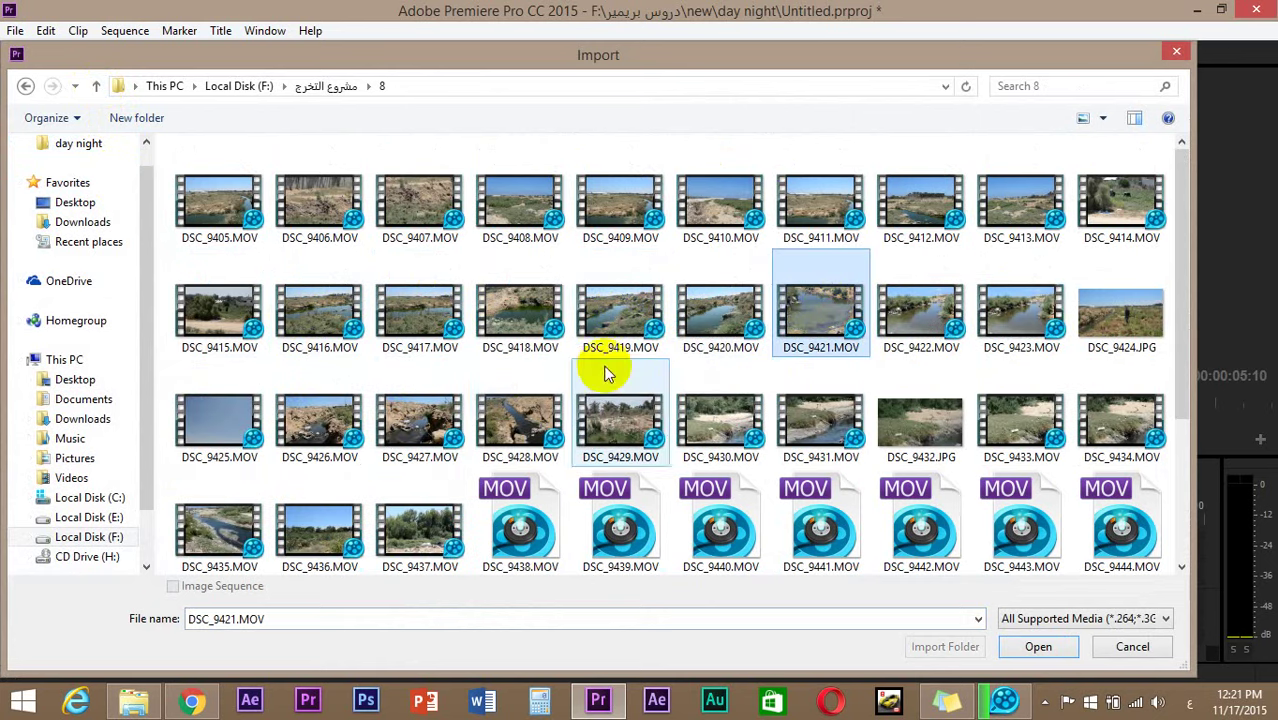
{"action": "scroll", "coordinate": [604, 373], "scroll_direction": "down", "scroll_amount": 2}
{"action": "left_click", "coordinate": [548, 312]}
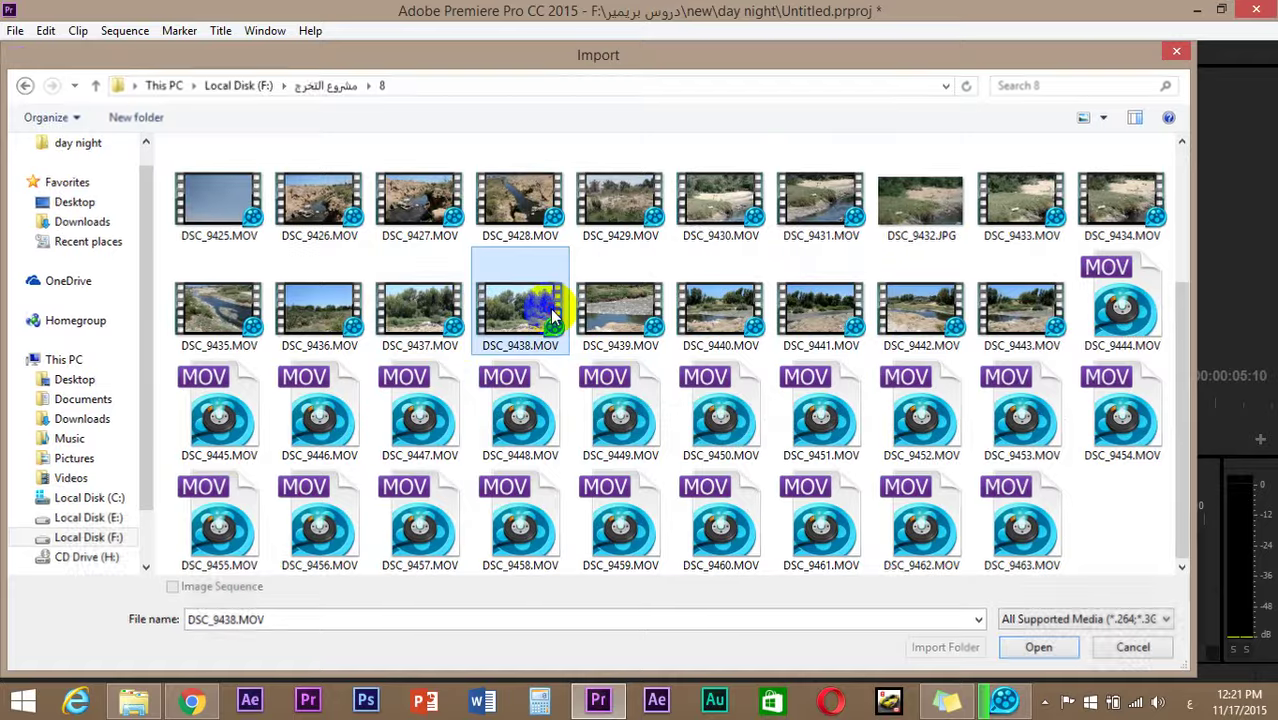
{"action": "double_click", "coordinate": [553, 314]}
- Open DSC_9438.MOV as the source clip, rewind it to its start, and place it on V2 shortly after the trimmed sea clip
{"action": "double_click", "coordinate": [285, 569]}
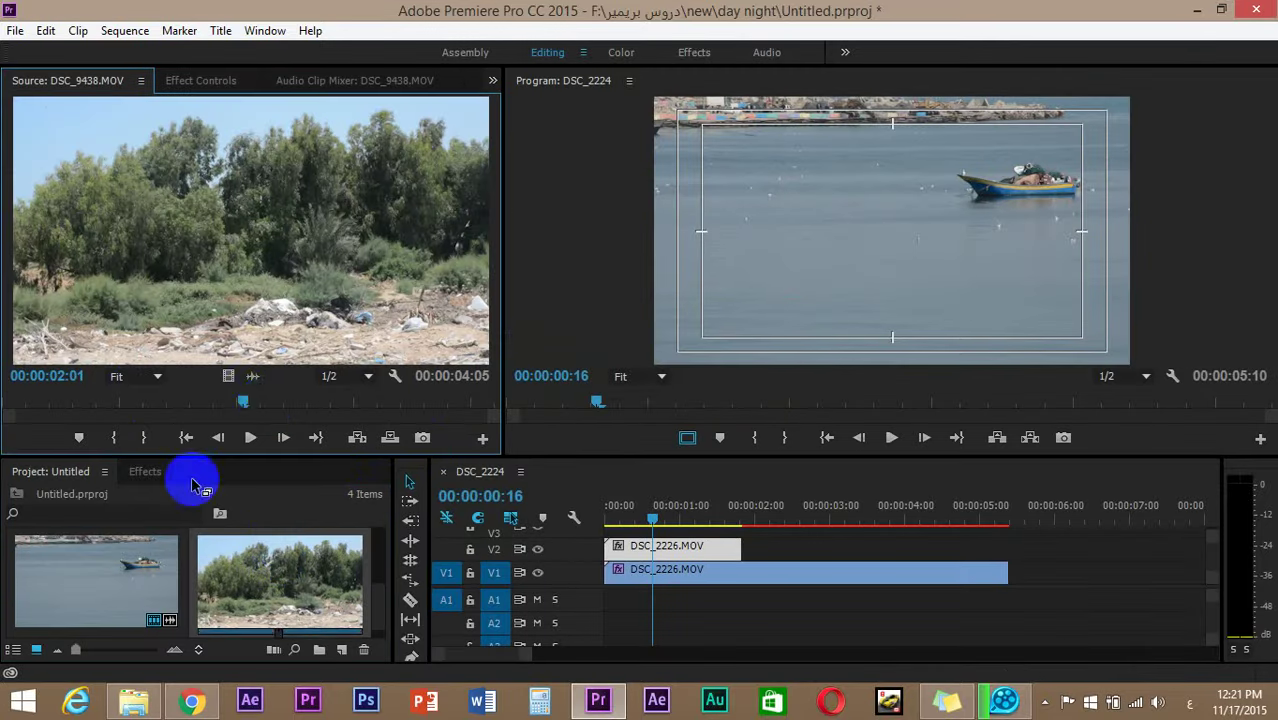
{"action": "left_click_drag", "start_coordinate": [145, 410], "coordinate": [3, 407]}
{"action": "left_click_drag", "start_coordinate": [238, 379], "coordinate": [780, 550]}
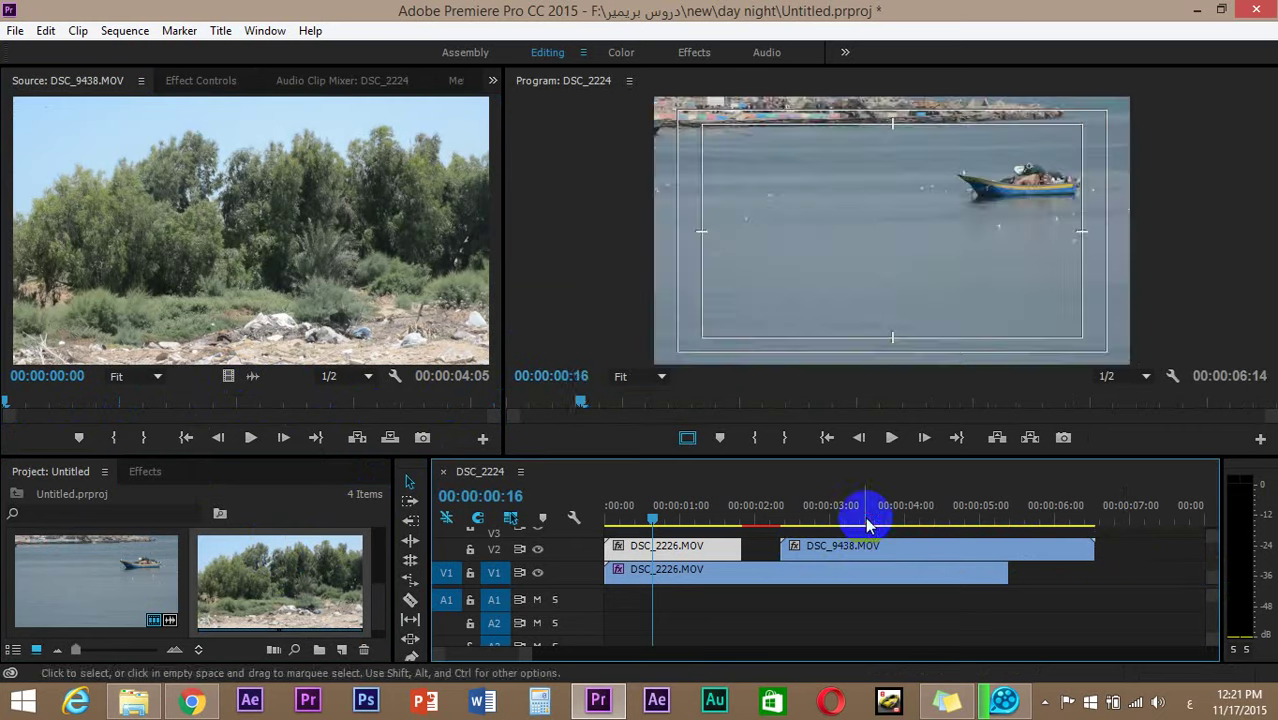
- Apply the Color Balance effect to the DSC_9438.MOV clip on V2, previewing the frame at 00:00:04:02
{"action": "left_click", "coordinate": [910, 518]}
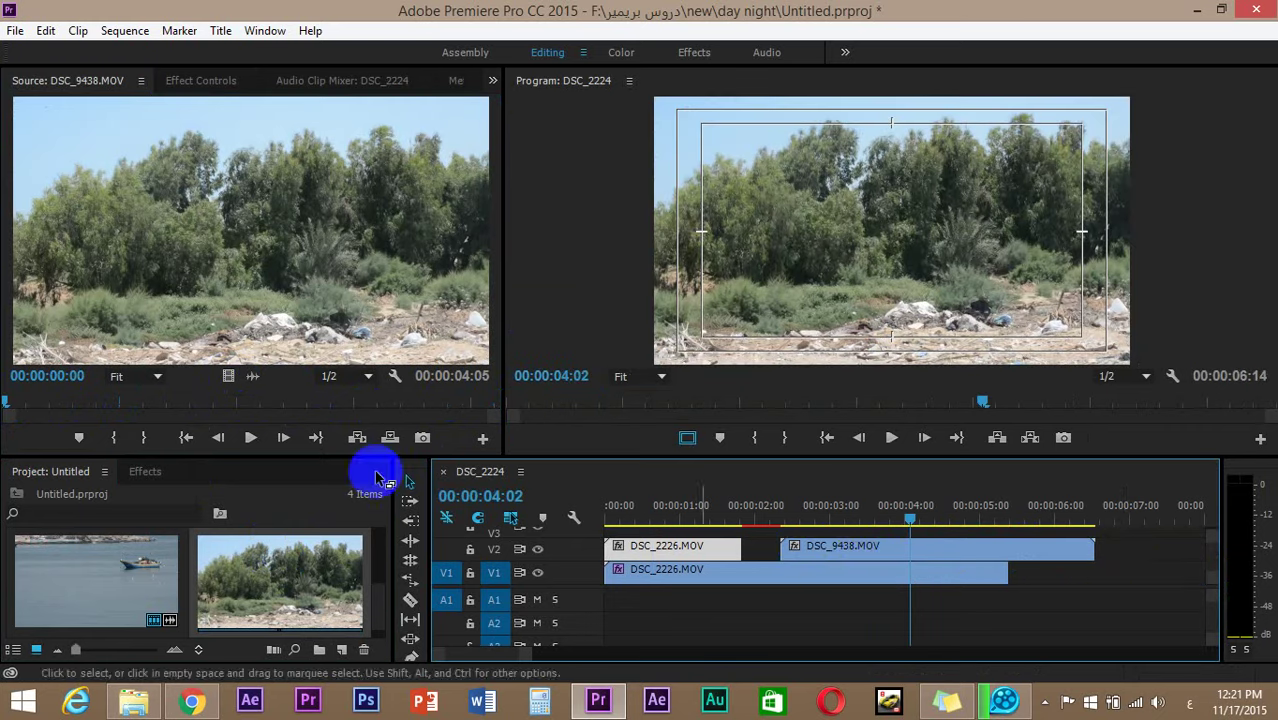
{"action": "left_click", "coordinate": [200, 81]}
{"action": "left_click", "coordinate": [146, 472]}
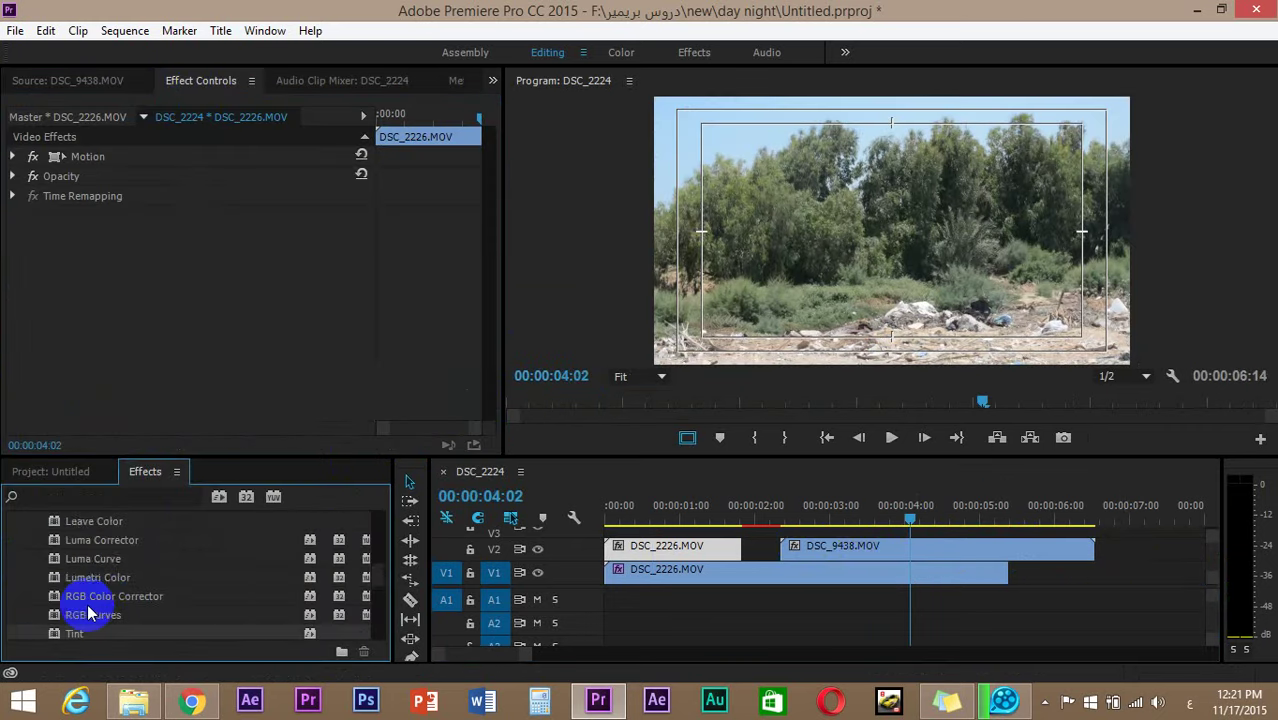
{"action": "scroll", "coordinate": [94, 606], "scroll_direction": "up", "scroll_amount": 2}
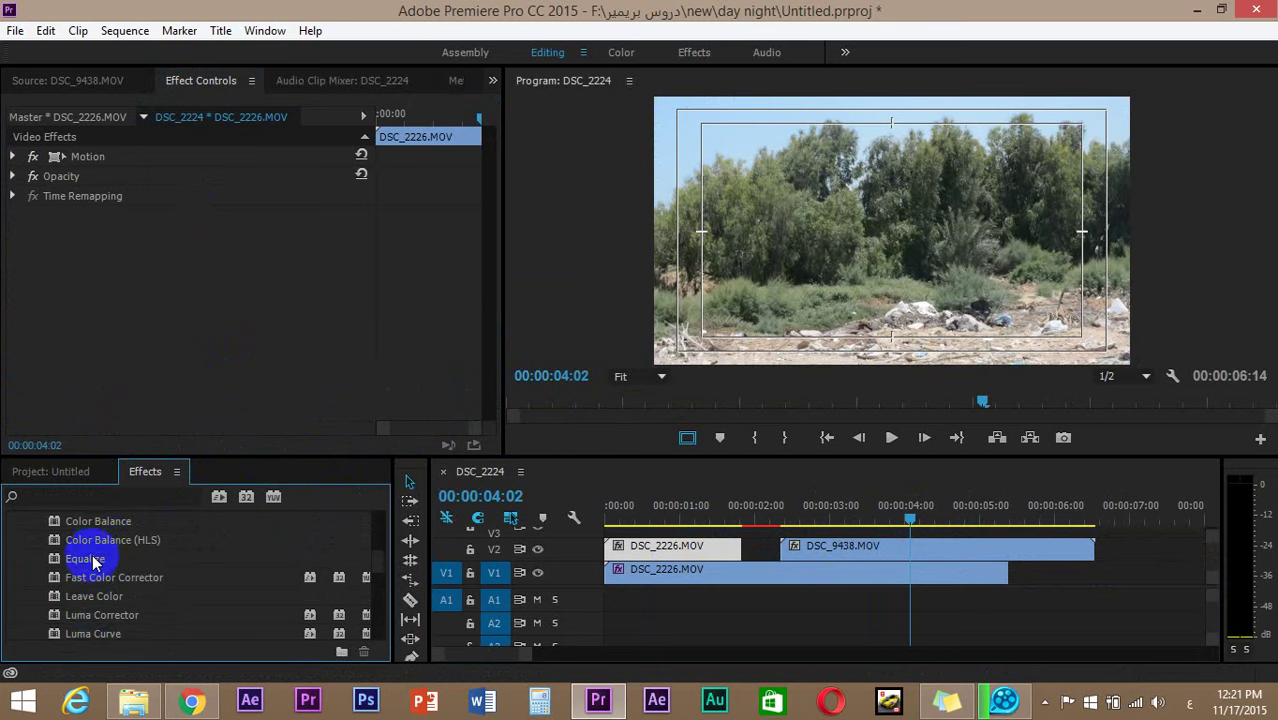
{"action": "scroll", "coordinate": [115, 577], "scroll_direction": "up", "scroll_amount": 1}
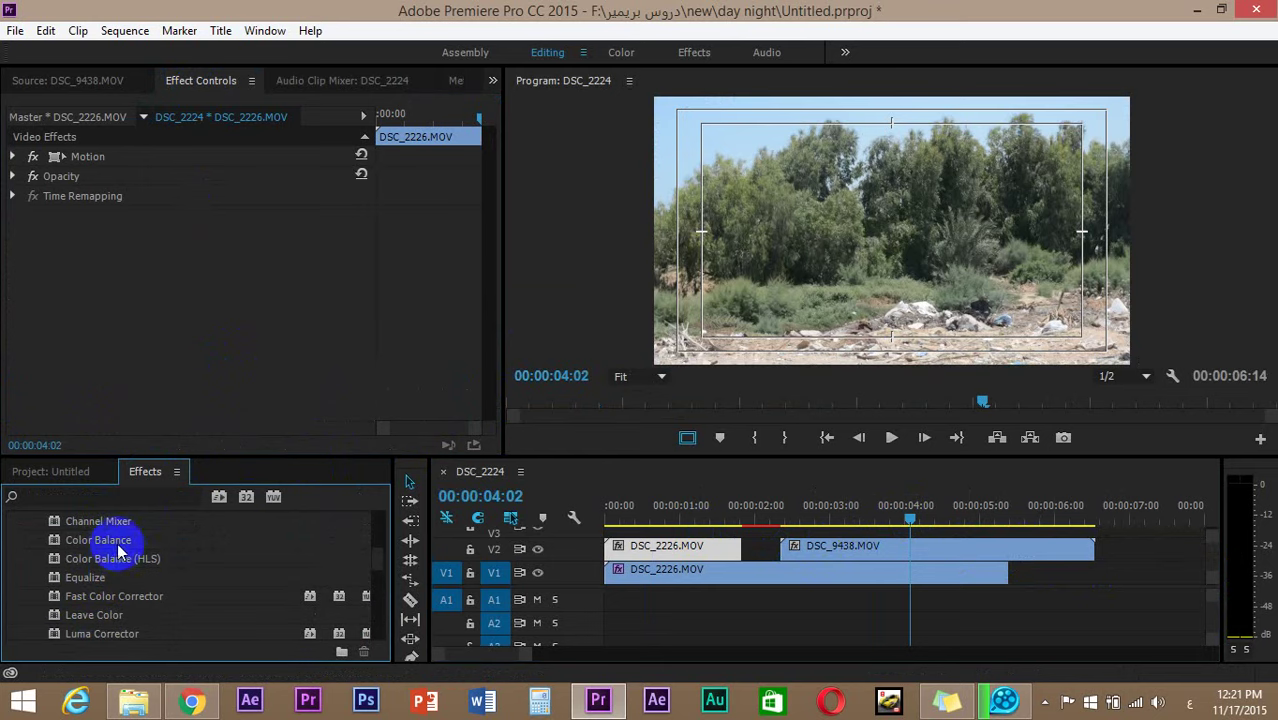
{"action": "left_click_drag", "start_coordinate": [110, 540], "coordinate": [143, 331]}
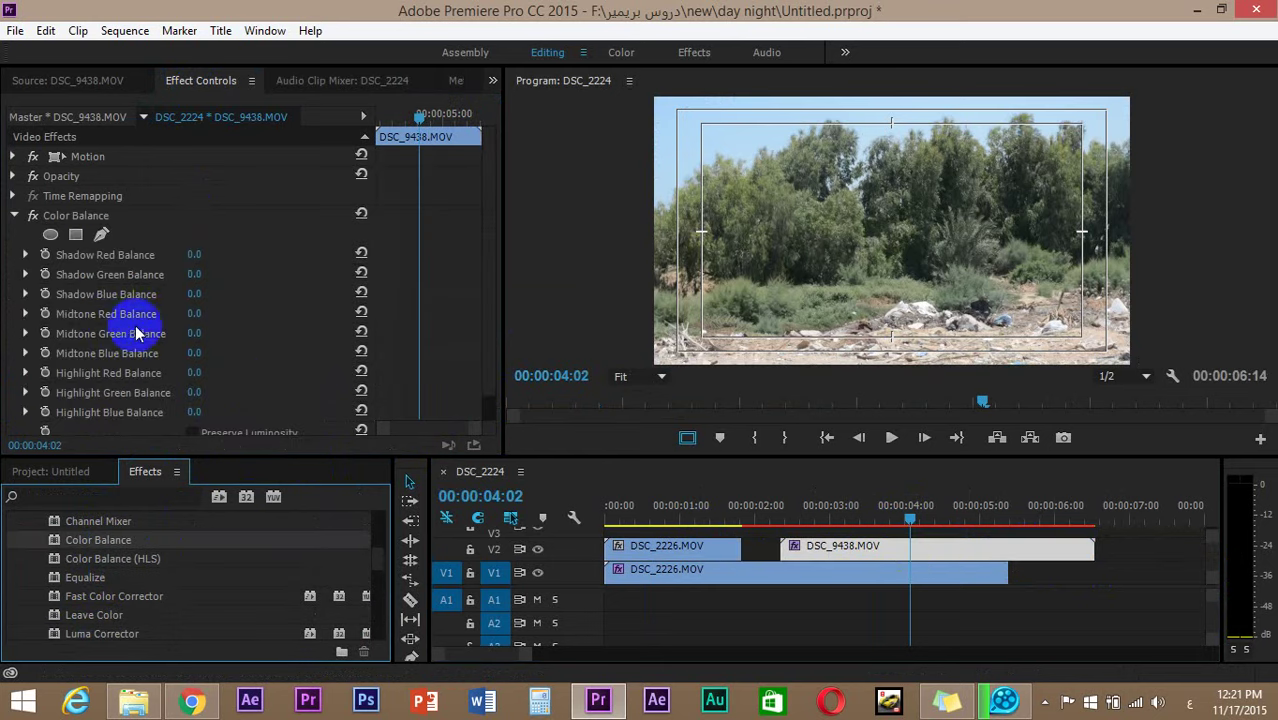
- Set both Shadow Red Balance and Shadow Green Balance of the tree clip's Color Balance effect to -50
{"action": "left_click", "coordinate": [199, 254]}
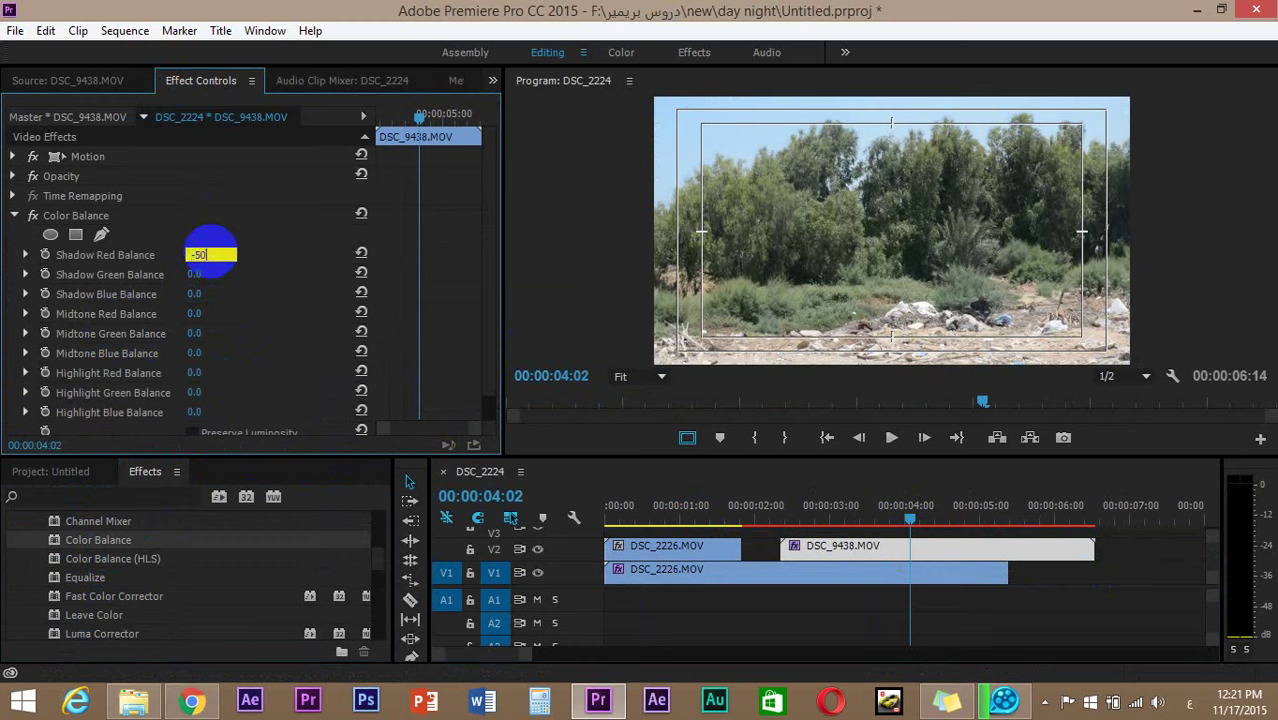
{"action": "type", "text": "-50"}
{"action": "key", "text": "Return"}
{"action": "left_click", "coordinate": [203, 273]}
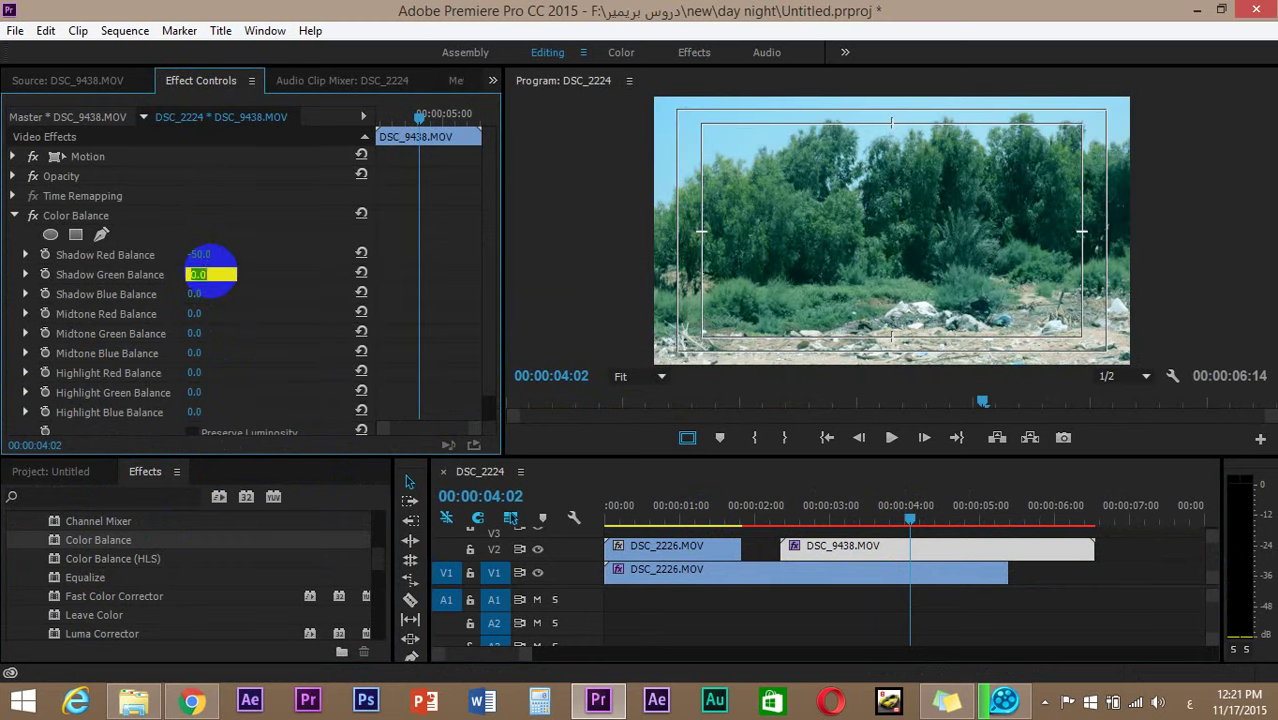
{"action": "type", "text": "-50"}
{"action": "key", "text": "Return"}
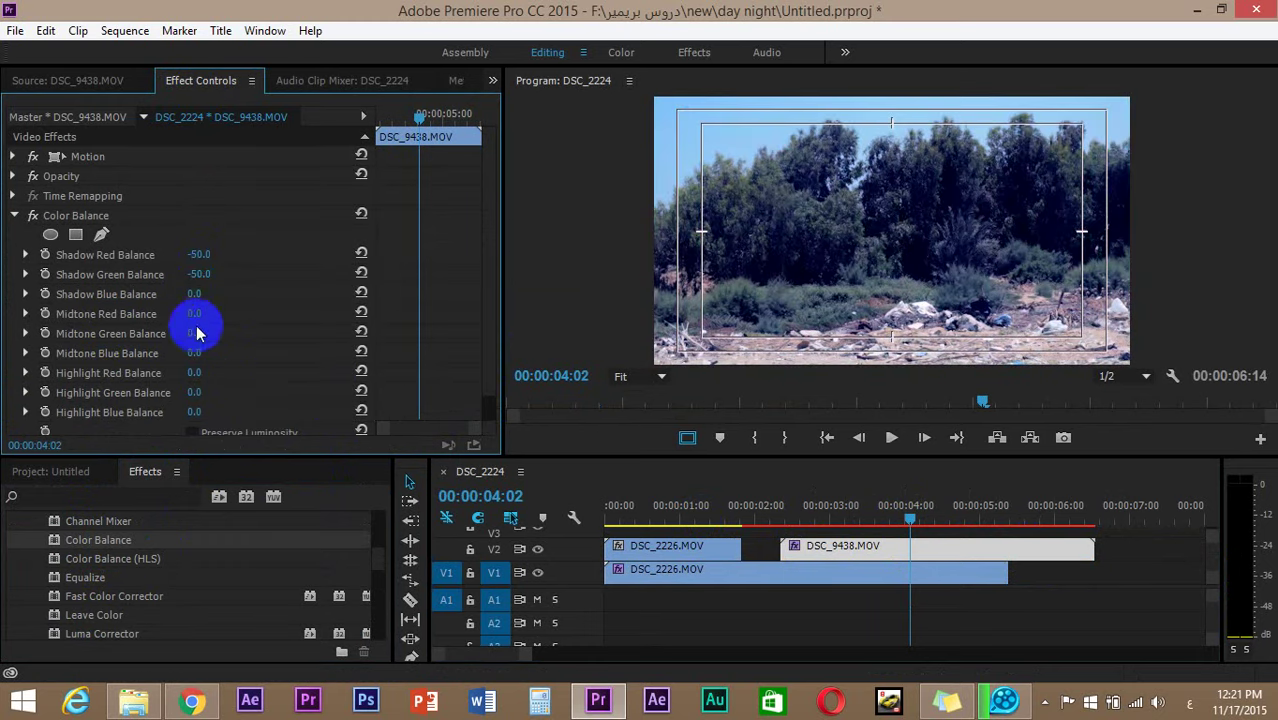
- Set Midtone Red and Green Balance to -100 and Highlight Red and Green Balance to -50 for the tree clip
{"action": "left_click", "coordinate": [213, 313]}
{"action": "type", "text": "-100"}
{"action": "key", "text": "Return"}
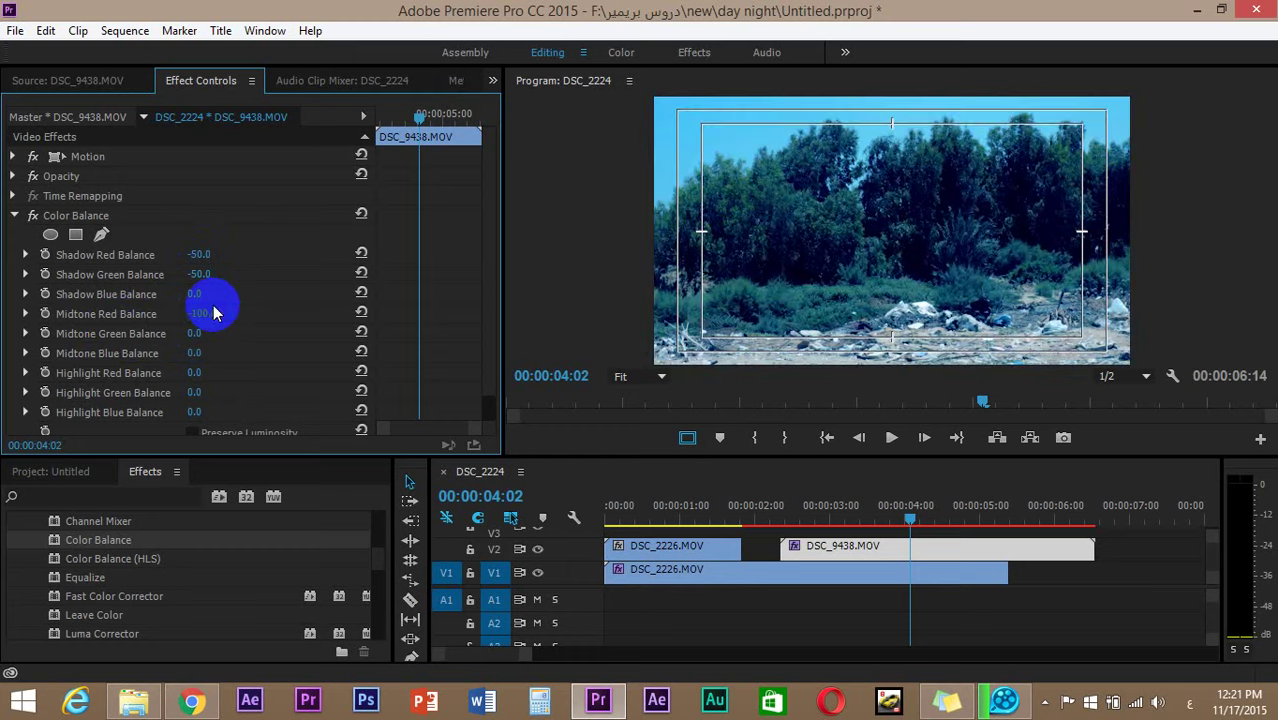
{"action": "left_click", "coordinate": [198, 333]}
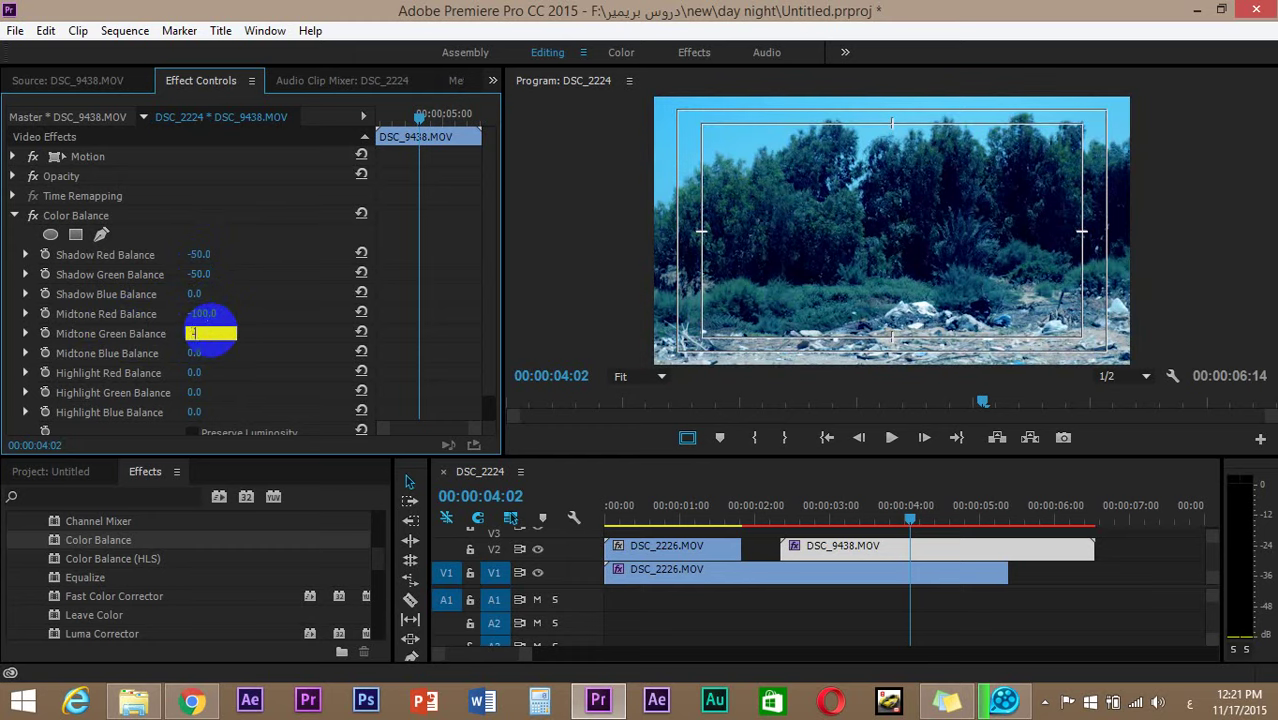
{"action": "key", "text": "Return"}
{"action": "scroll", "coordinate": [243, 371], "scroll_direction": "down", "scroll_amount": 1}
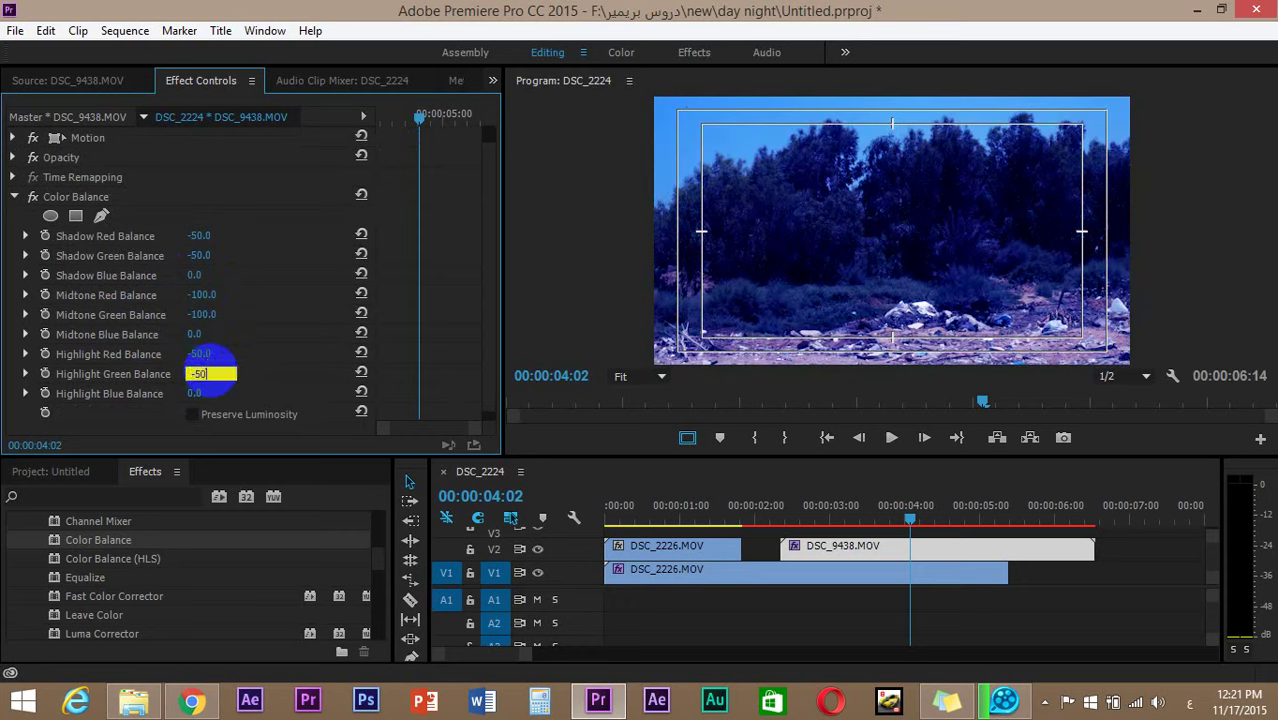
{"action": "key", "text": "Return"}
- Apply the Brightness & Contrast effect to the DSC_9438.MOV clip and set both Brightness and Contrast to -50
{"action": "scroll", "coordinate": [130, 600], "scroll_direction": "up", "scroll_amount": 3}
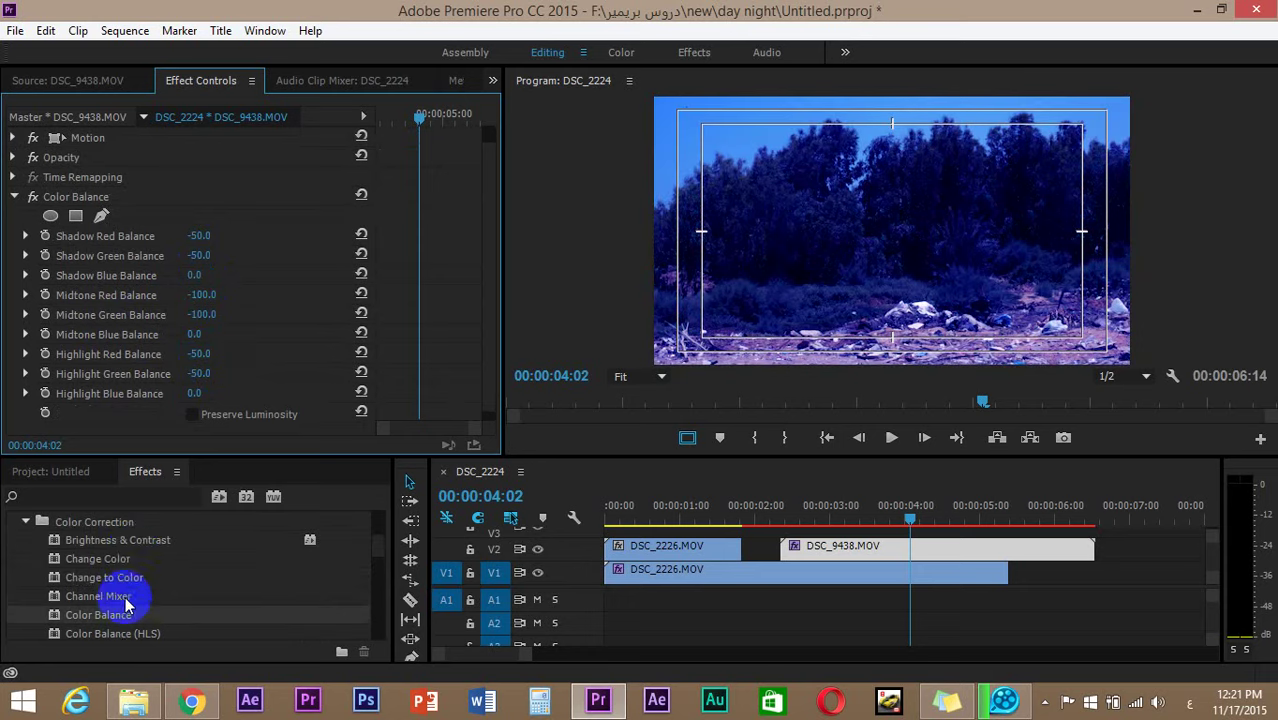
{"action": "left_click_drag", "start_coordinate": [138, 552], "coordinate": [830, 548]}
{"action": "scroll", "coordinate": [268, 342], "scroll_direction": "down", "scroll_amount": 2}
{"action": "left_click", "coordinate": [205, 396]}
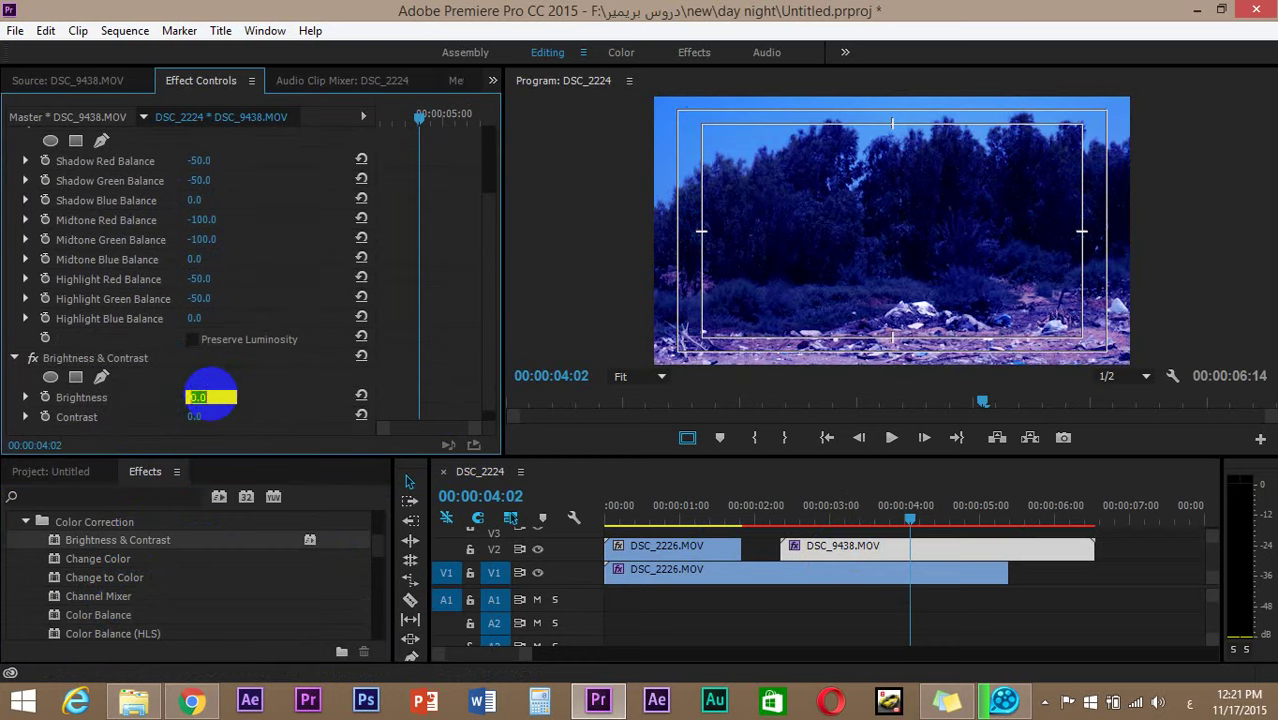
{"action": "key", "text": "Return"}
{"action": "scroll", "coordinate": [197, 391], "scroll_direction": "down", "scroll_amount": 1}
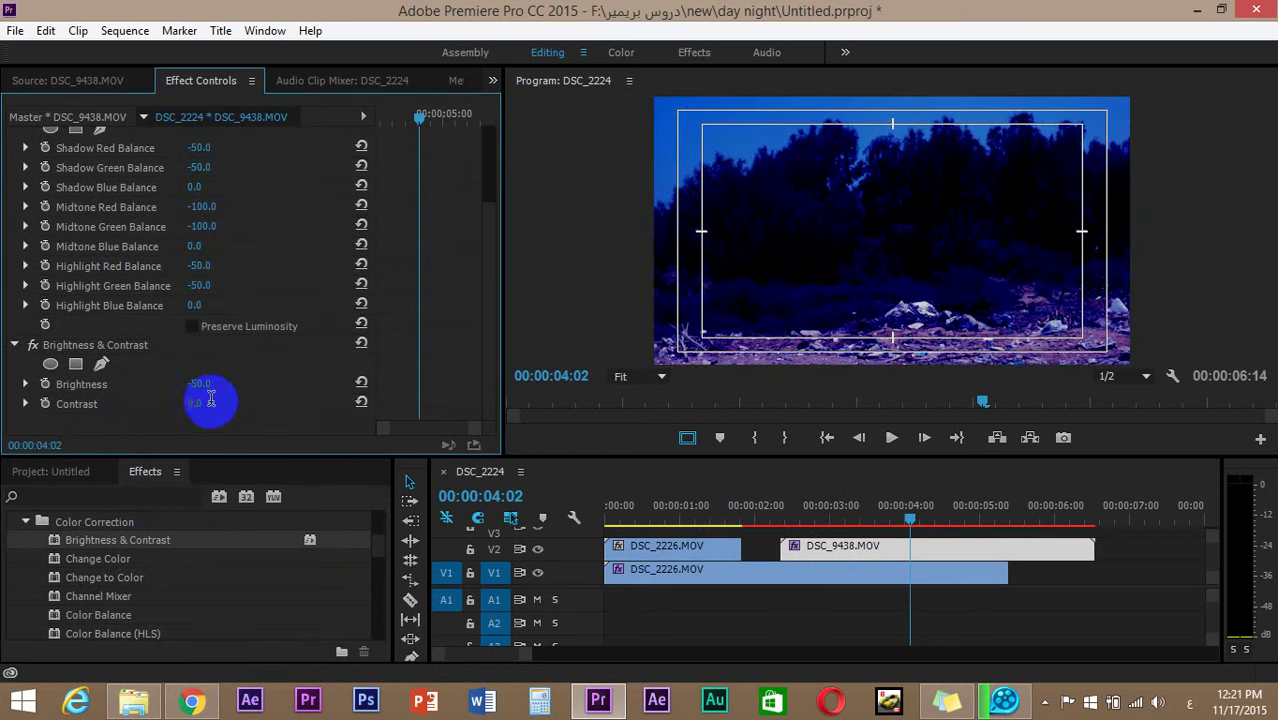
{"action": "left_click", "coordinate": [208, 404]}
{"action": "type", "text": "-50"}
{"action": "key", "text": "Return"}
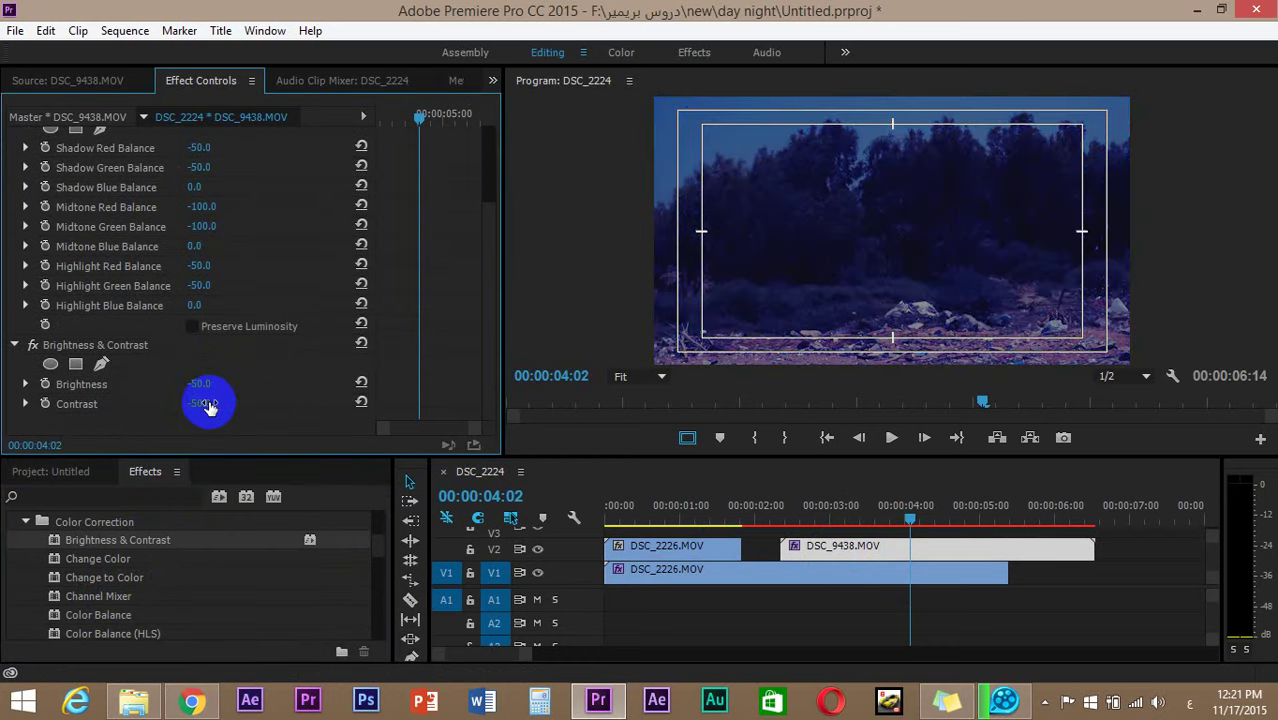
{"action": "mouse_move", "coordinate": [192, 400]}
{"action": "left_mouse_down"}
{"action": "mouse_move", "coordinate": [168, 395]}
{"action": "mouse_move", "coordinate": [185, 396]}
{"action": "left_mouse_up"}
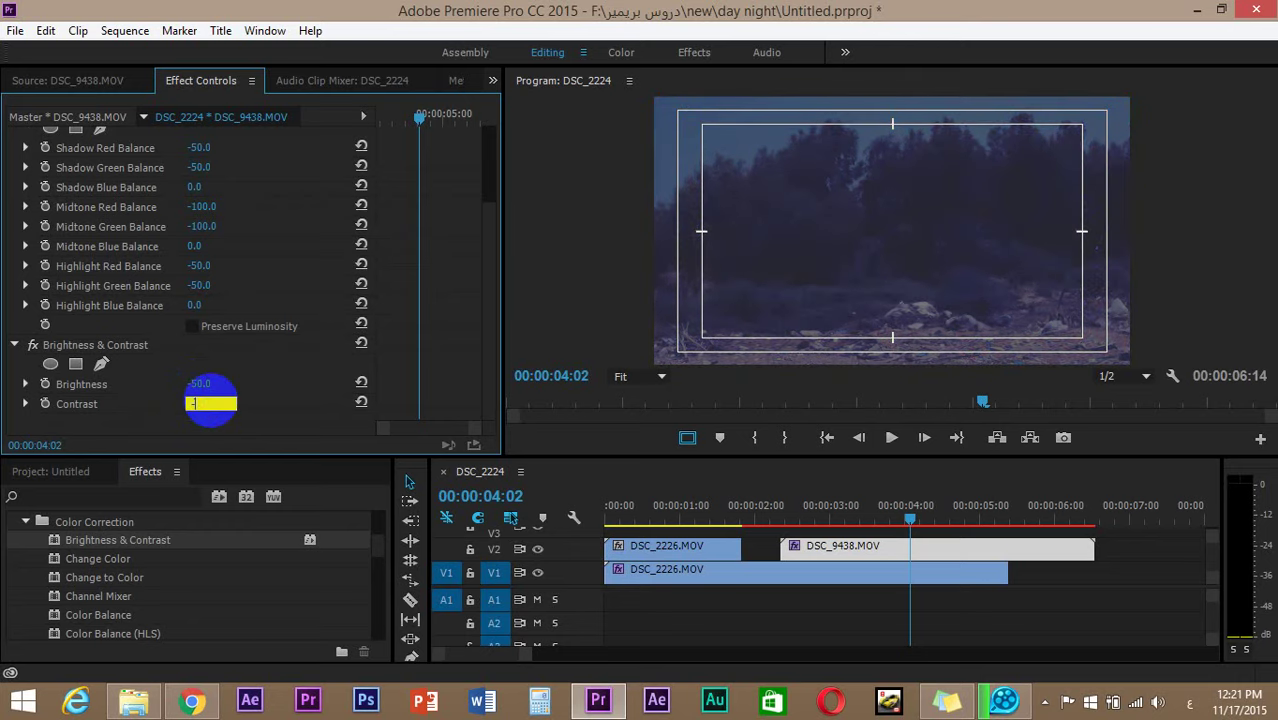
{"action": "key", "text": "Return"}
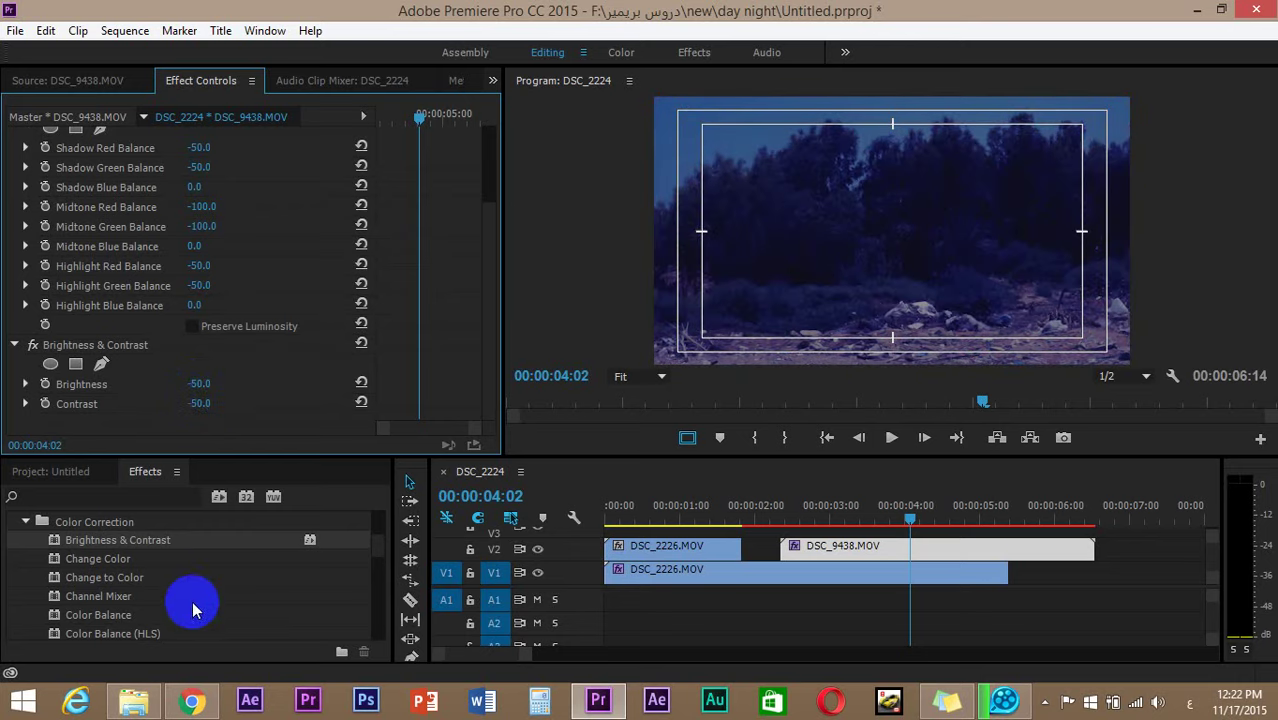
- Apply the Tint effect to the DSC_9438.MOV clip on V2 and set Amount to Tint to 50%
{"action": "scroll", "coordinate": [187, 615], "scroll_direction": "down", "scroll_amount": 3}
{"action": "scroll", "coordinate": [187, 622], "scroll_direction": "down", "scroll_amount": 4}
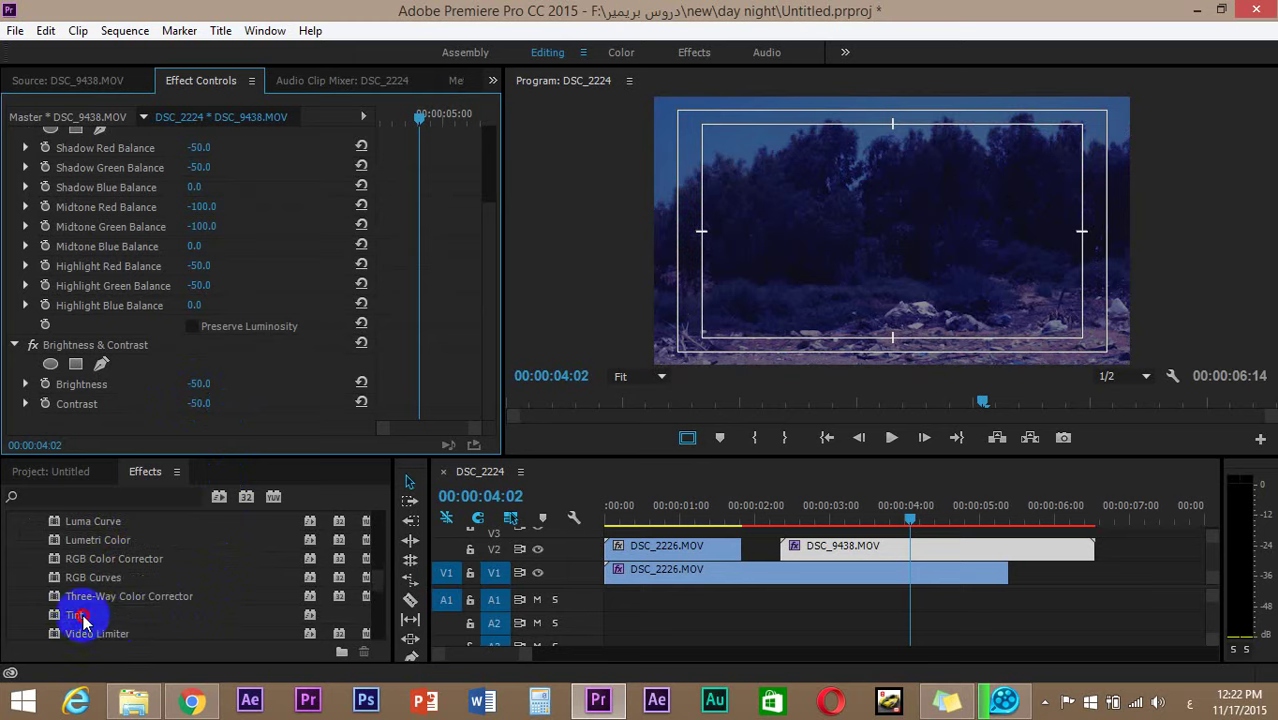
{"action": "left_click_drag", "start_coordinate": [80, 620], "coordinate": [899, 546]}
{"action": "scroll", "coordinate": [237, 383], "scroll_direction": "down", "scroll_amount": 1}
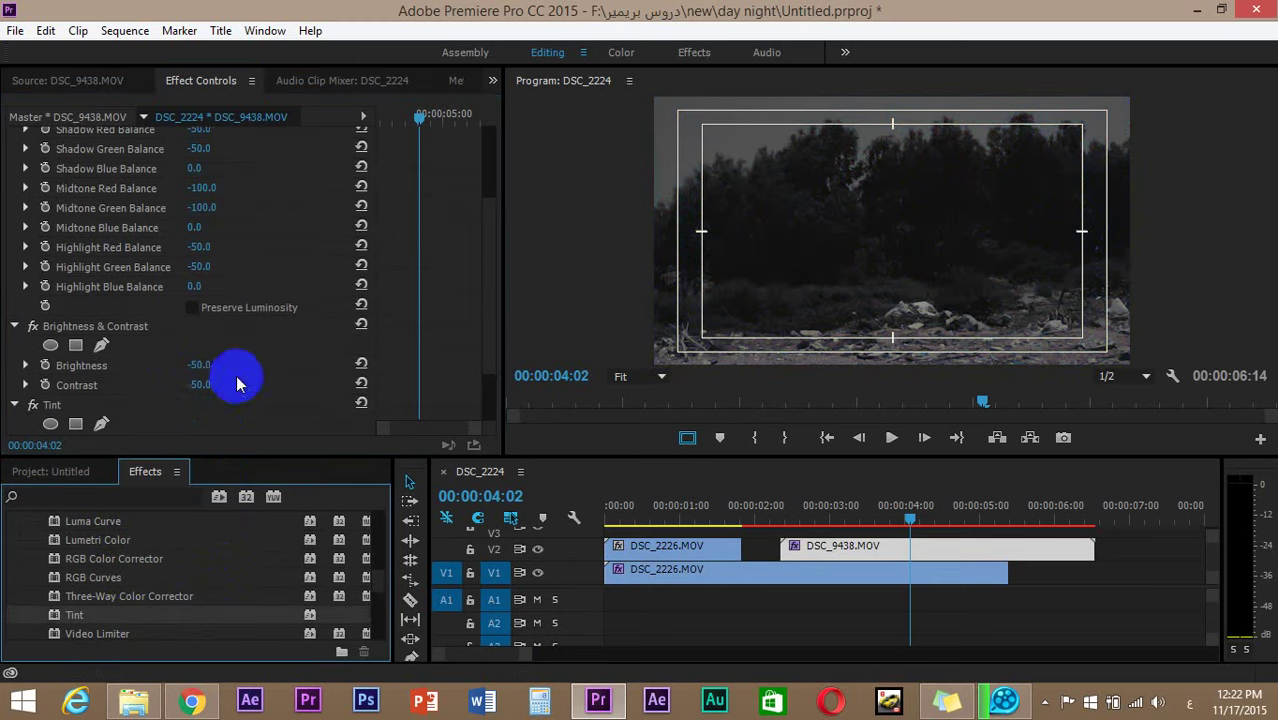
{"action": "scroll", "coordinate": [237, 383], "scroll_direction": "down", "scroll_amount": 4}
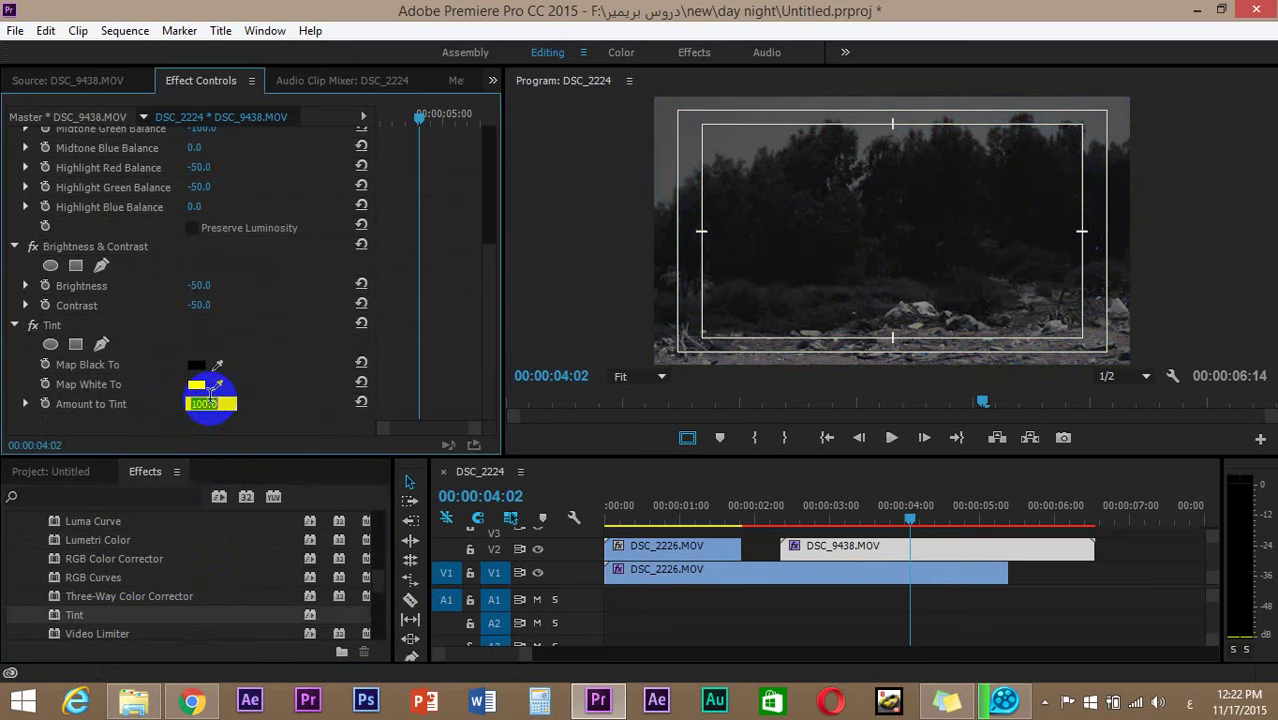
{"action": "left_click", "coordinate": [903, 505]}
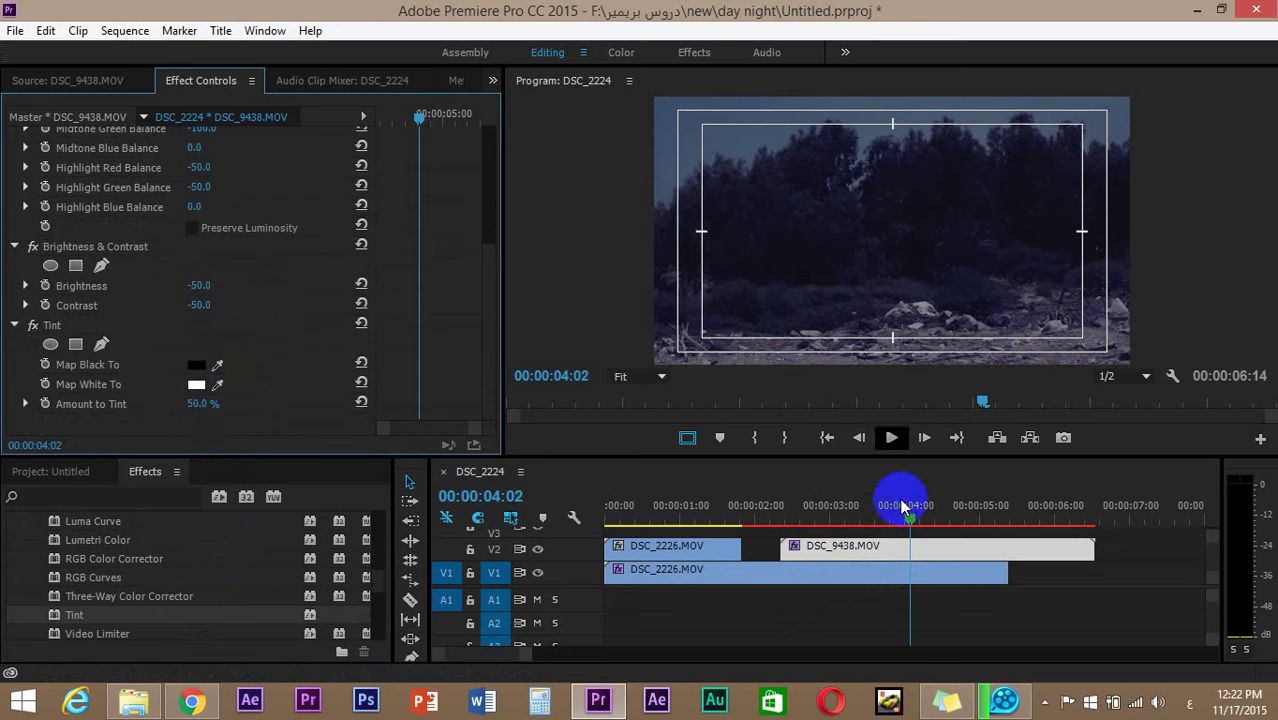
- Place an ungraded copy of DSC_9438.MOV on V1 starting where the graded tree clip ends, and move the playhead to 00:00:05:22
{"action": "mouse_move", "coordinate": [912, 538]}
{"action": "left_mouse_down"}
{"action": "mouse_move", "coordinate": [840, 538]}
{"action": "mouse_move", "coordinate": [887, 538]}
{"action": "left_mouse_up"}
{"action": "left_click", "coordinate": [55, 80]}
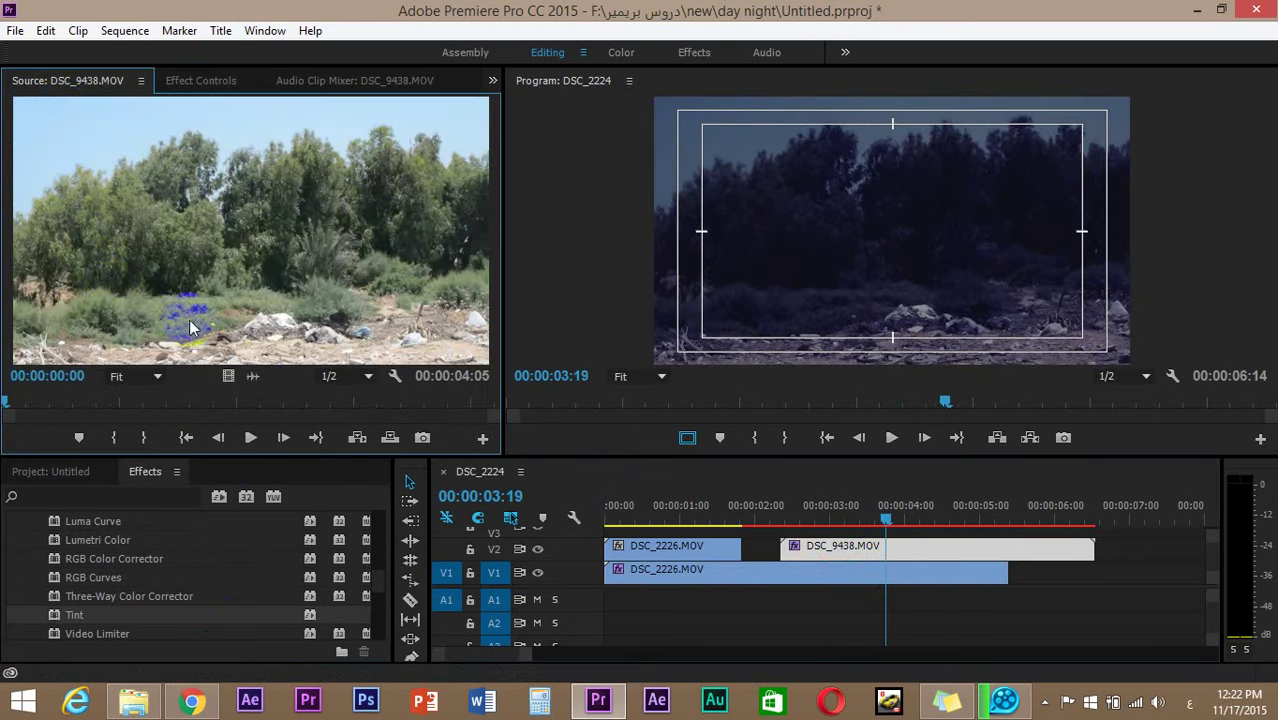
{"action": "left_click_drag", "start_coordinate": [227, 370], "coordinate": [1090, 578]}
{"action": "left_click_drag", "start_coordinate": [883, 513], "coordinate": [822, 490]}
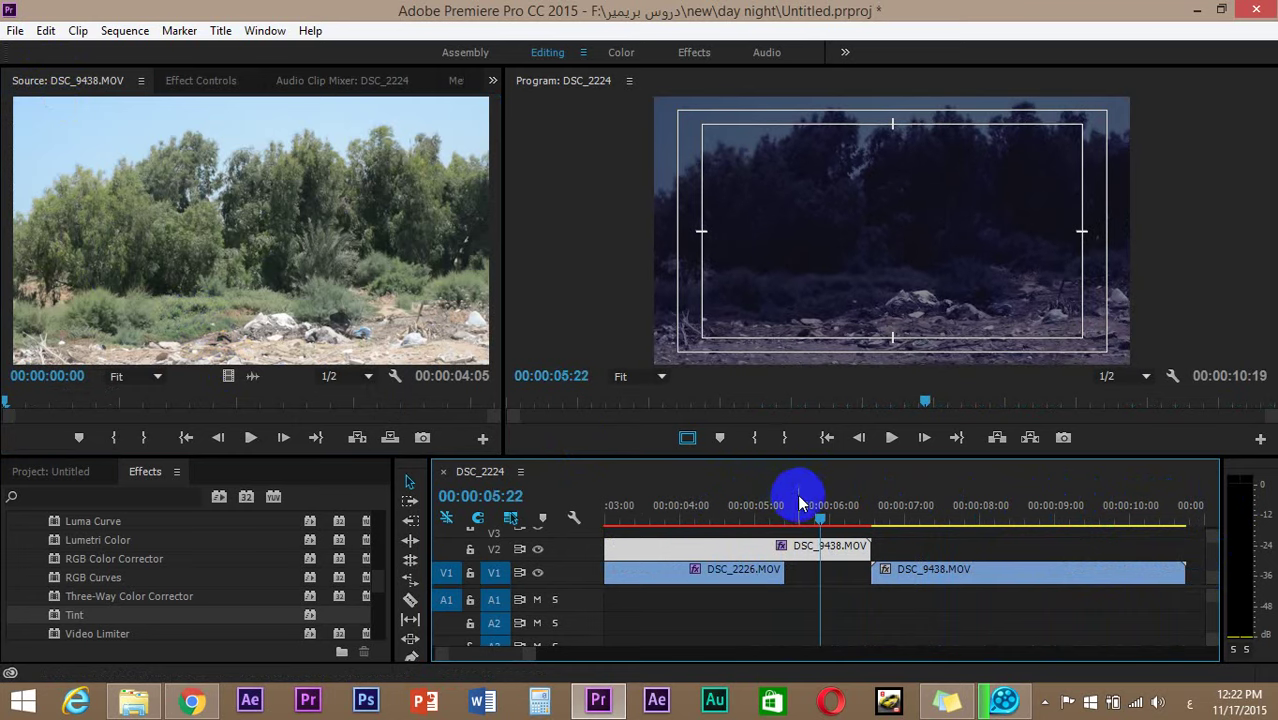
{"action": "left_click", "coordinate": [1044, 702]}
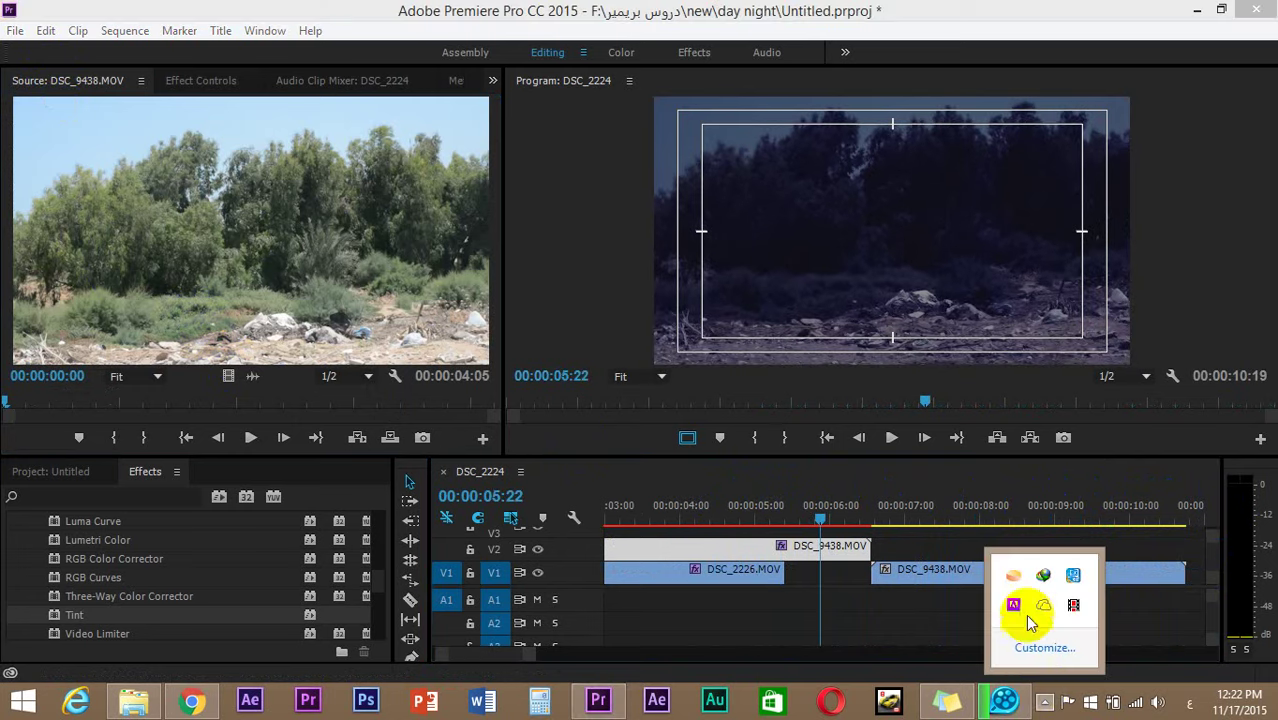